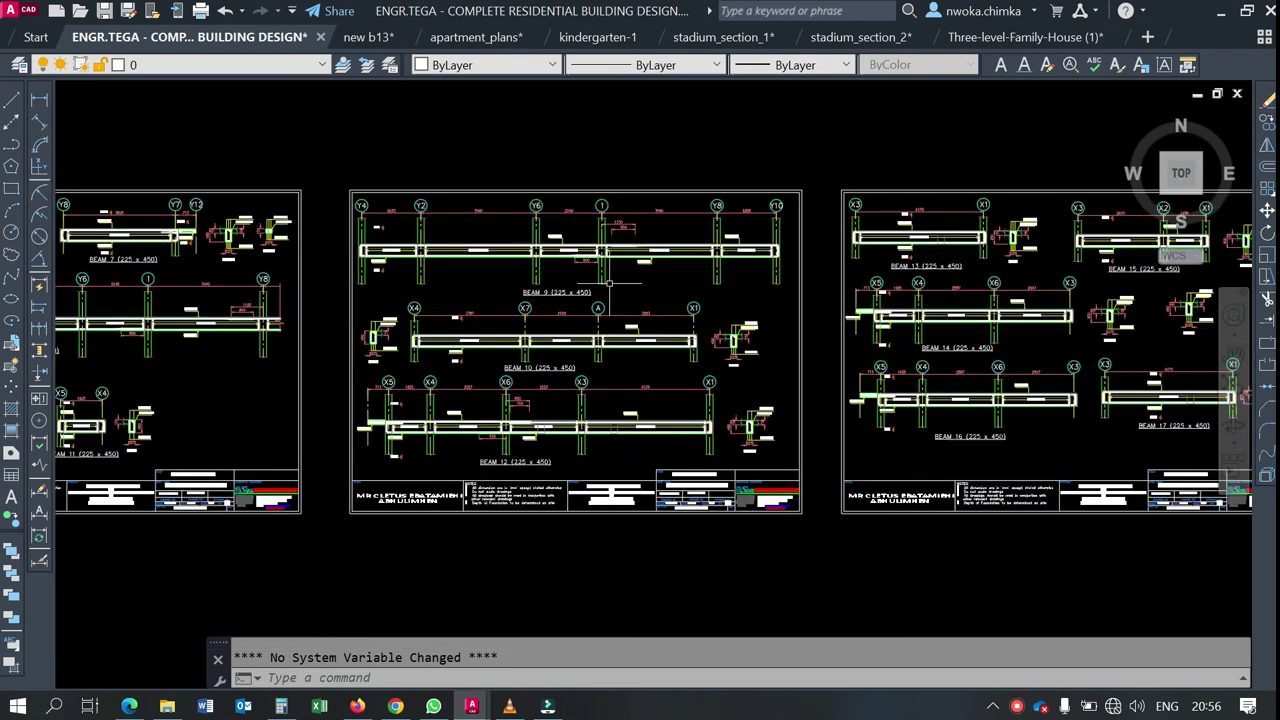
Zoom and pan across the drawing sheets, recentring the Beam 9 sheet
scroll(607, 284, "up", 2)
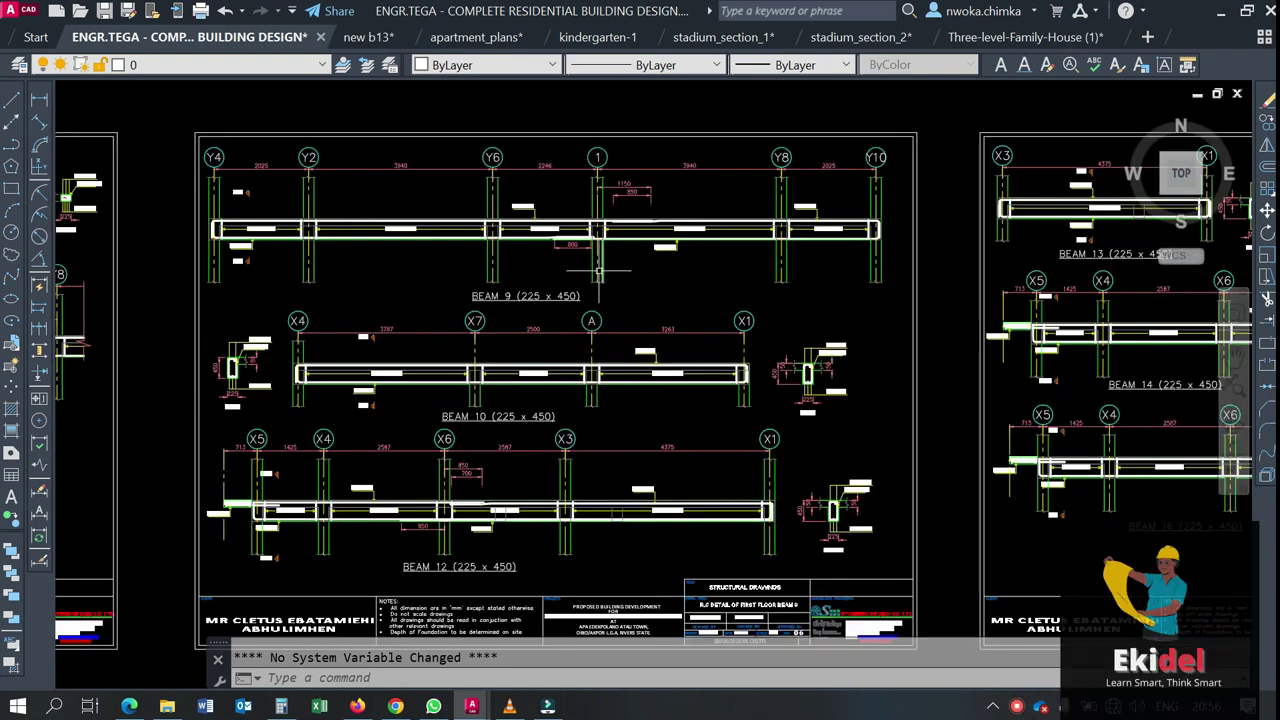
scroll(611, 284, "down", 2)
scroll(645, 259, "up", 4)
scroll(645, 259, "down", 4)
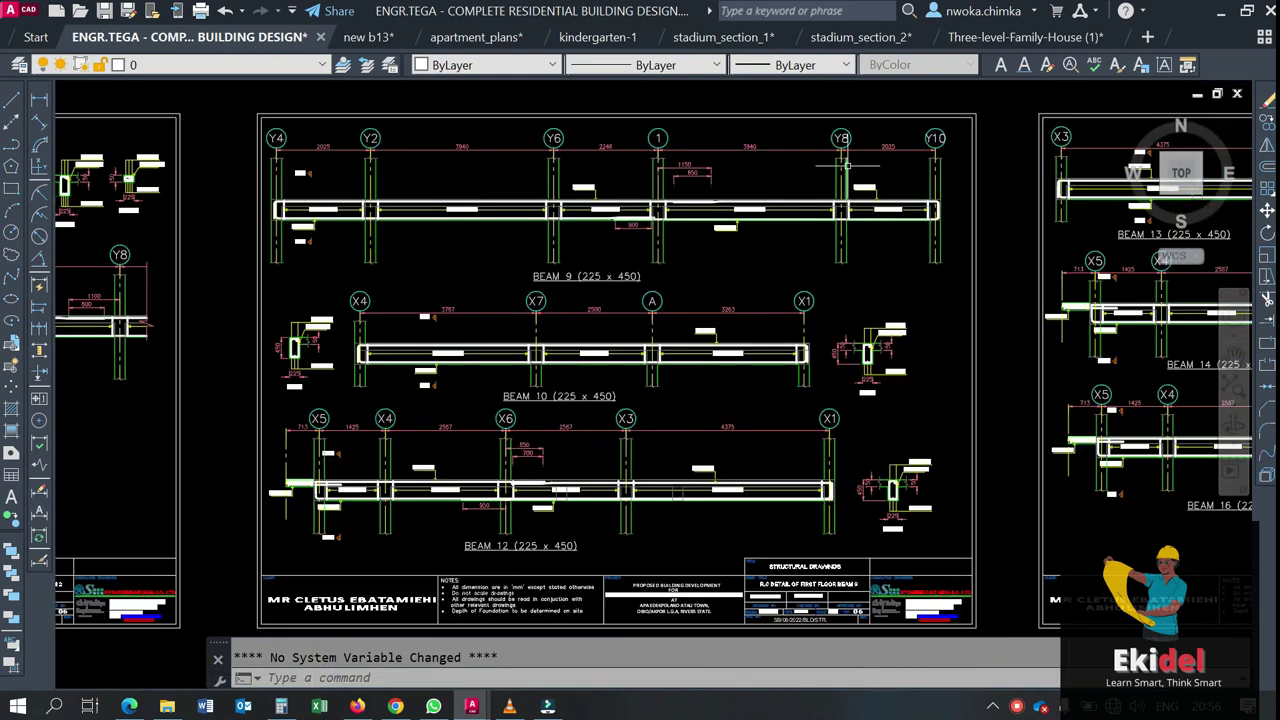
scroll(527, 215, "up", 4)
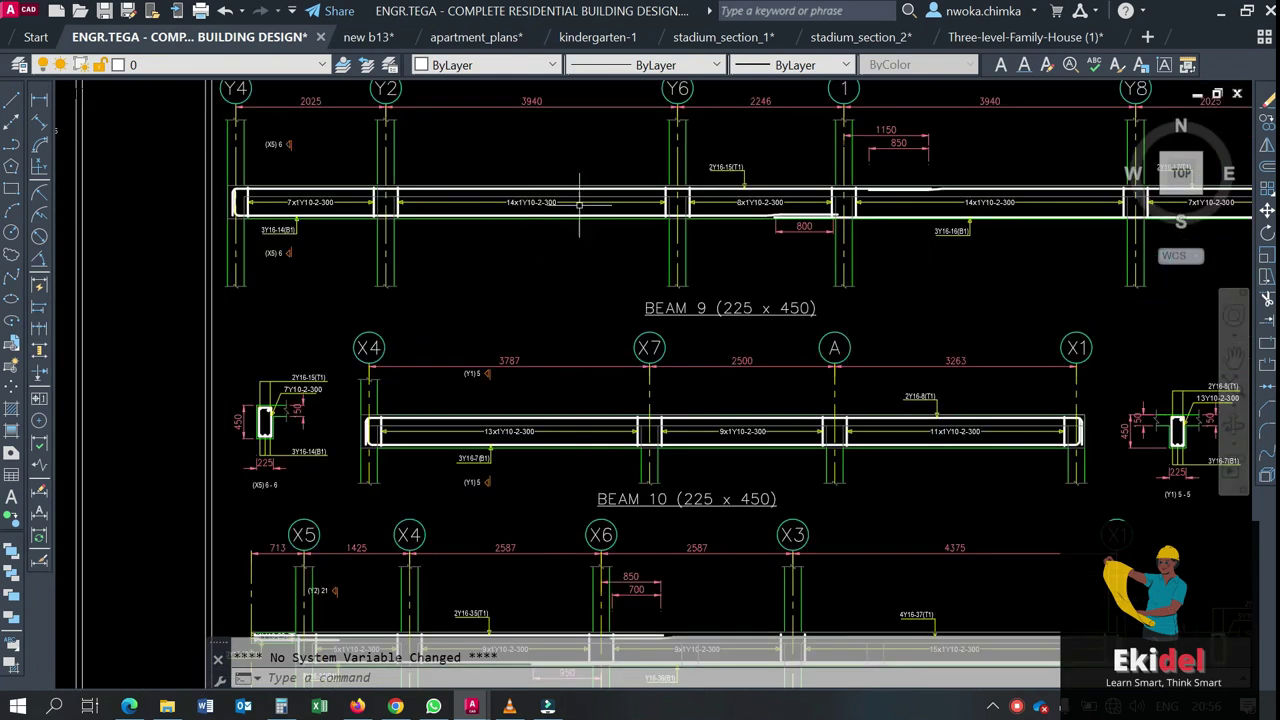
scroll(590, 215, "down", 3)
scroll(592, 228, "up", 1)
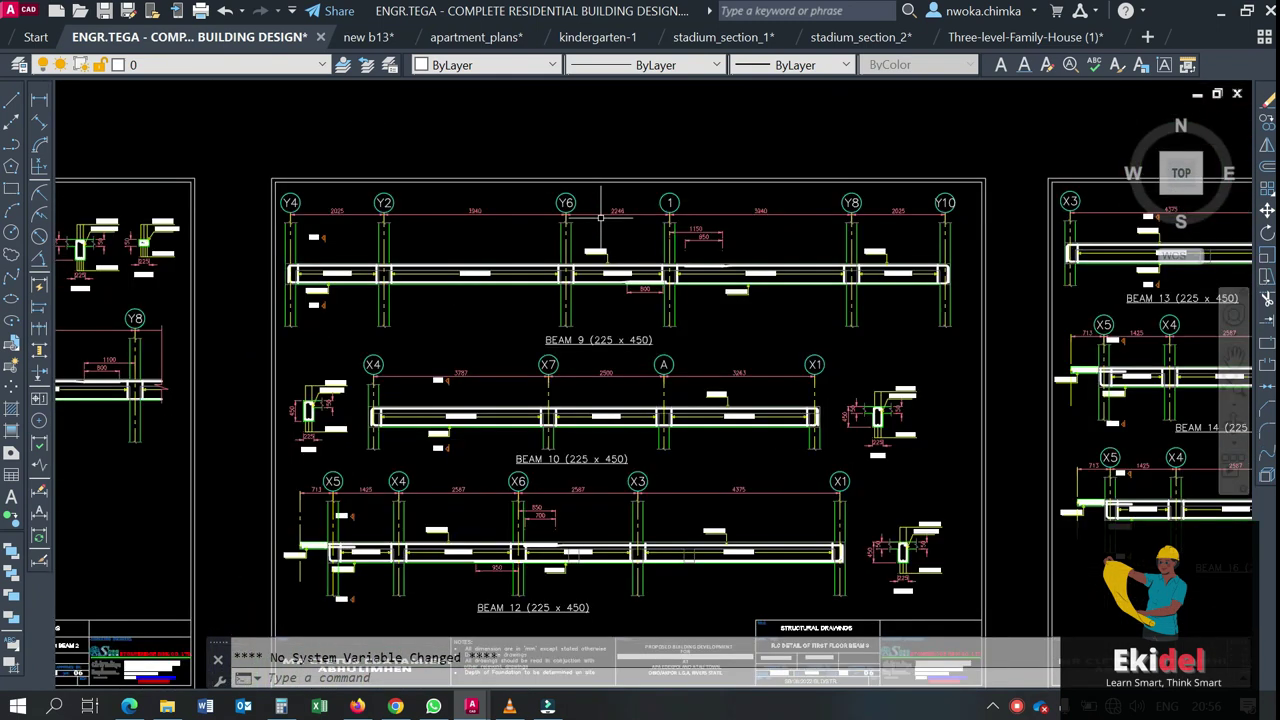
scroll(540, 262, "down", 4)
scroll(521, 250, "up", 4)
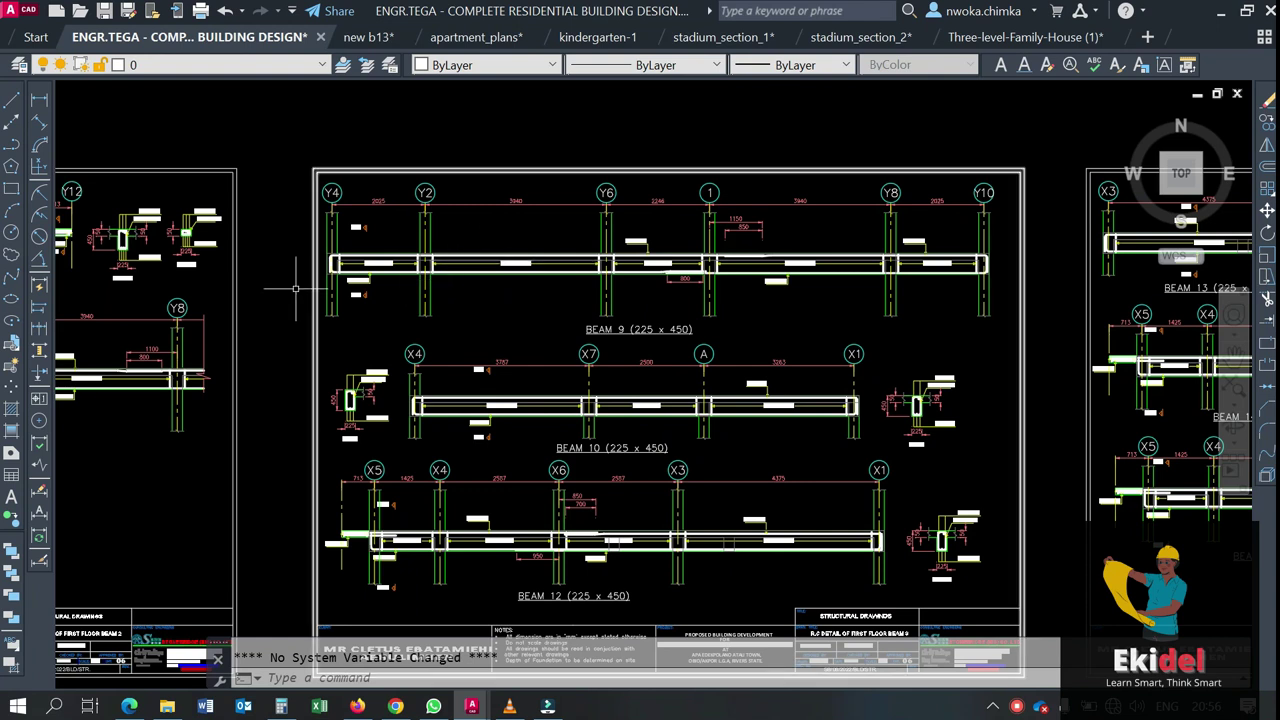
scroll(490, 235, "down", 3)
scroll(488, 229, "up", 3)
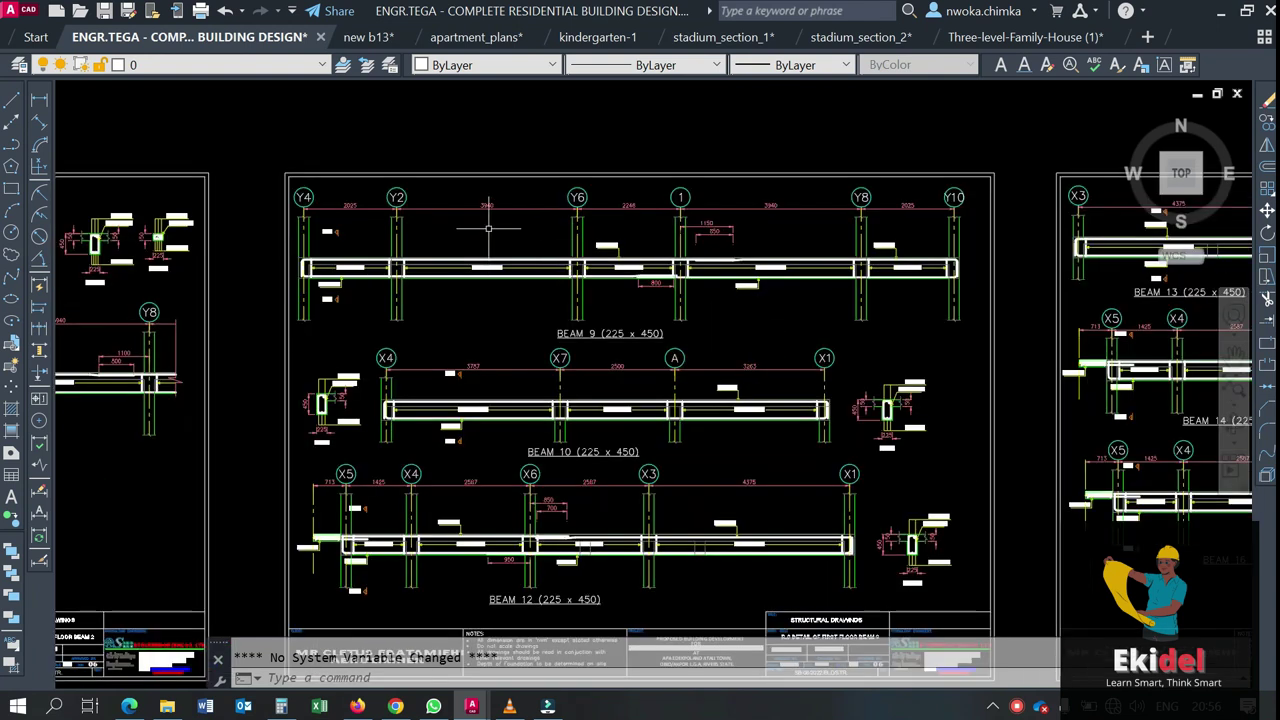
scroll(578, 194, "down", 3)
scroll(572, 200, "up", 3)
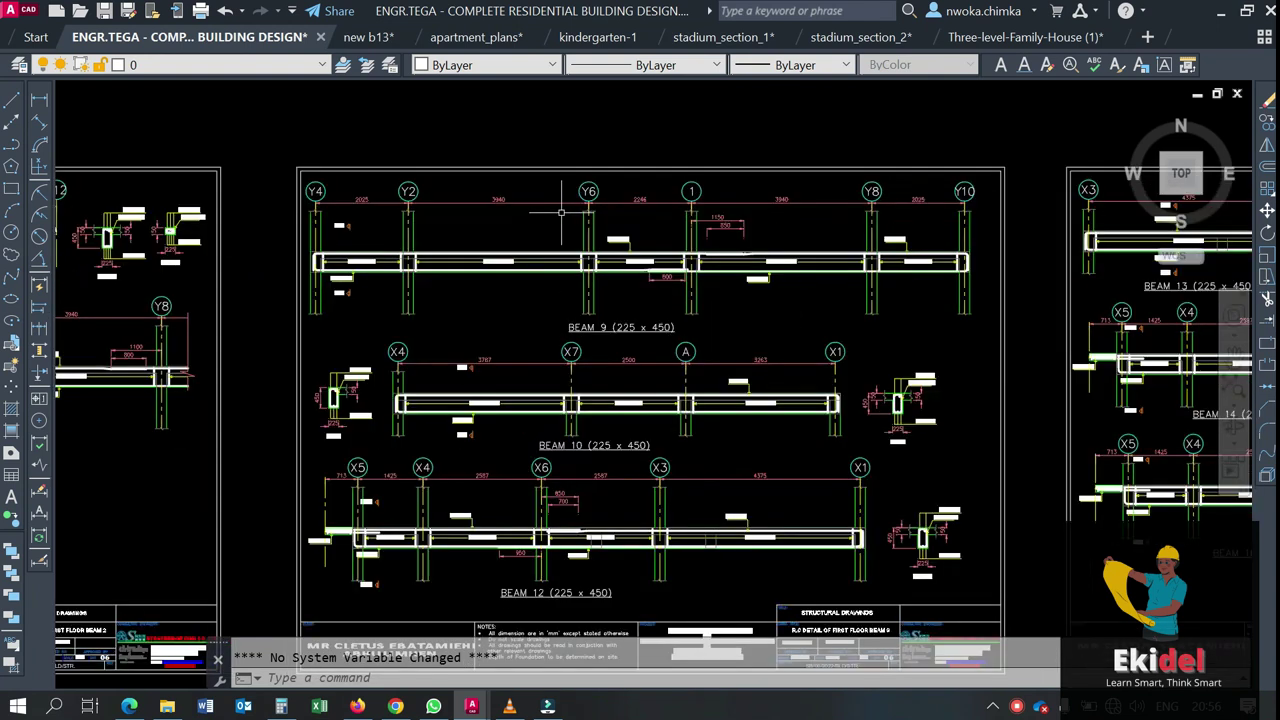
scroll(520, 209, "down", 3)
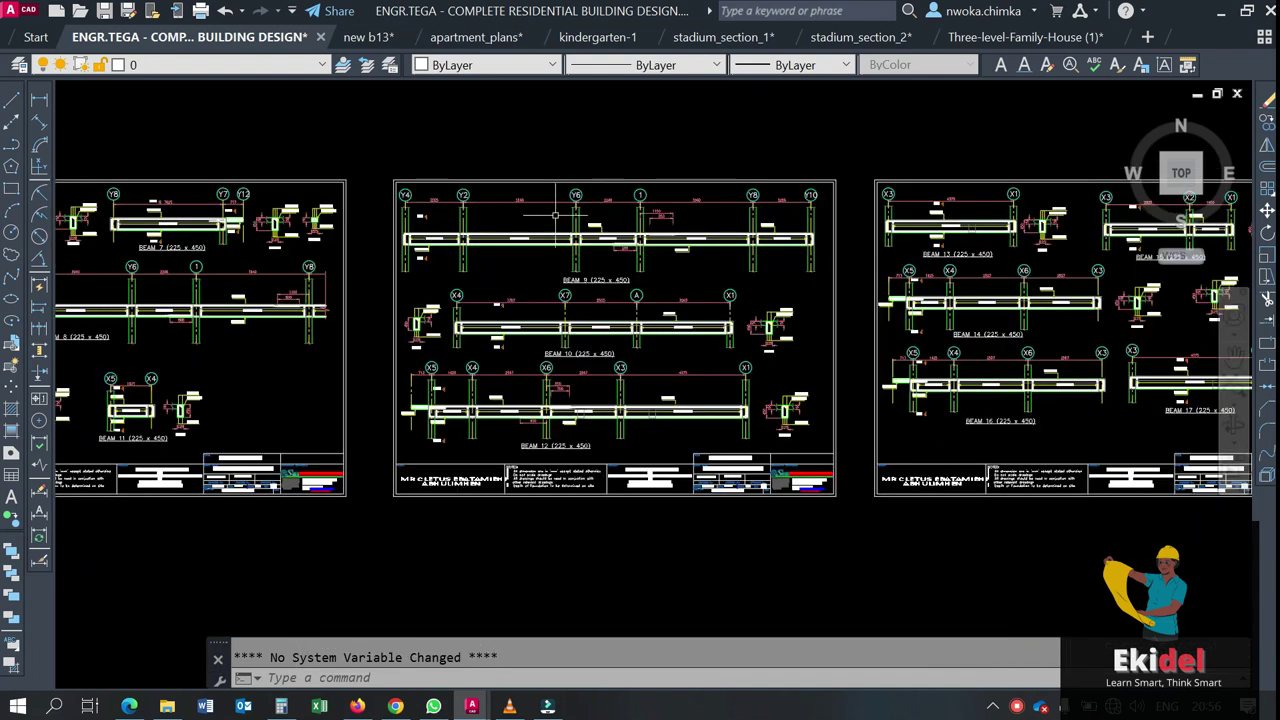
scroll(570, 228, "up", 4)
scroll(577, 237, "down", 1)
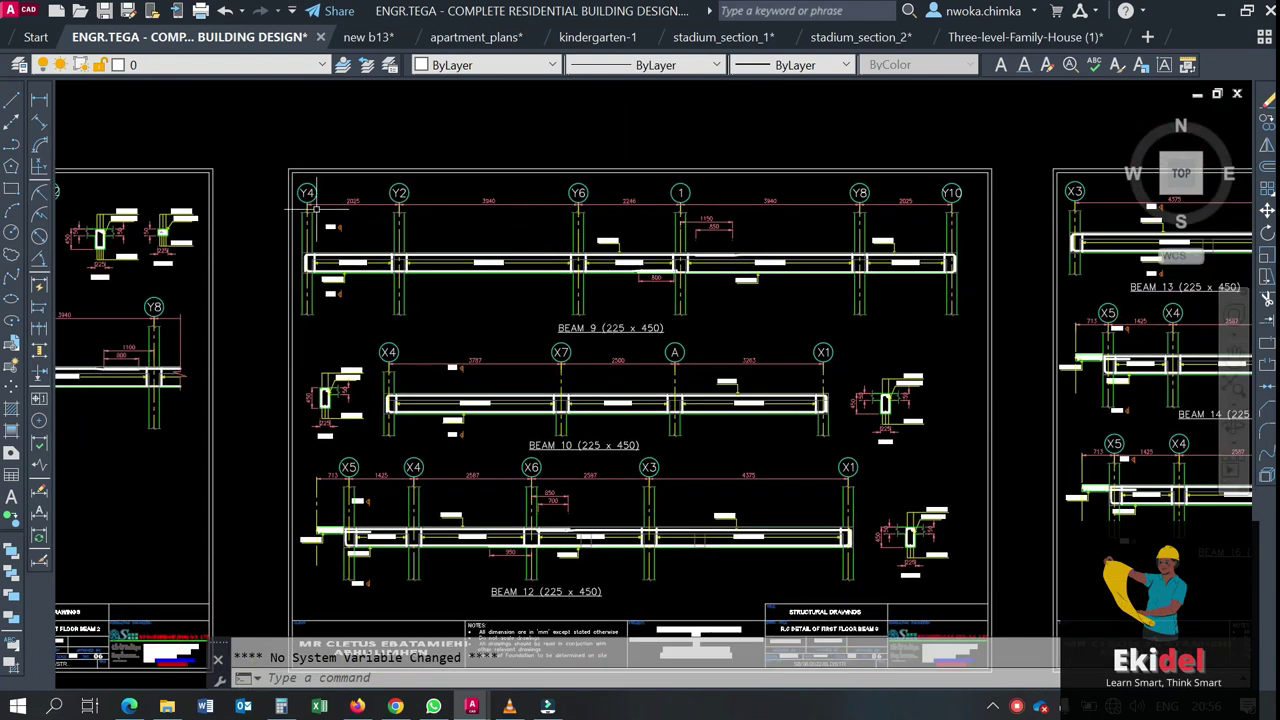
scroll(445, 194, "down", 2)
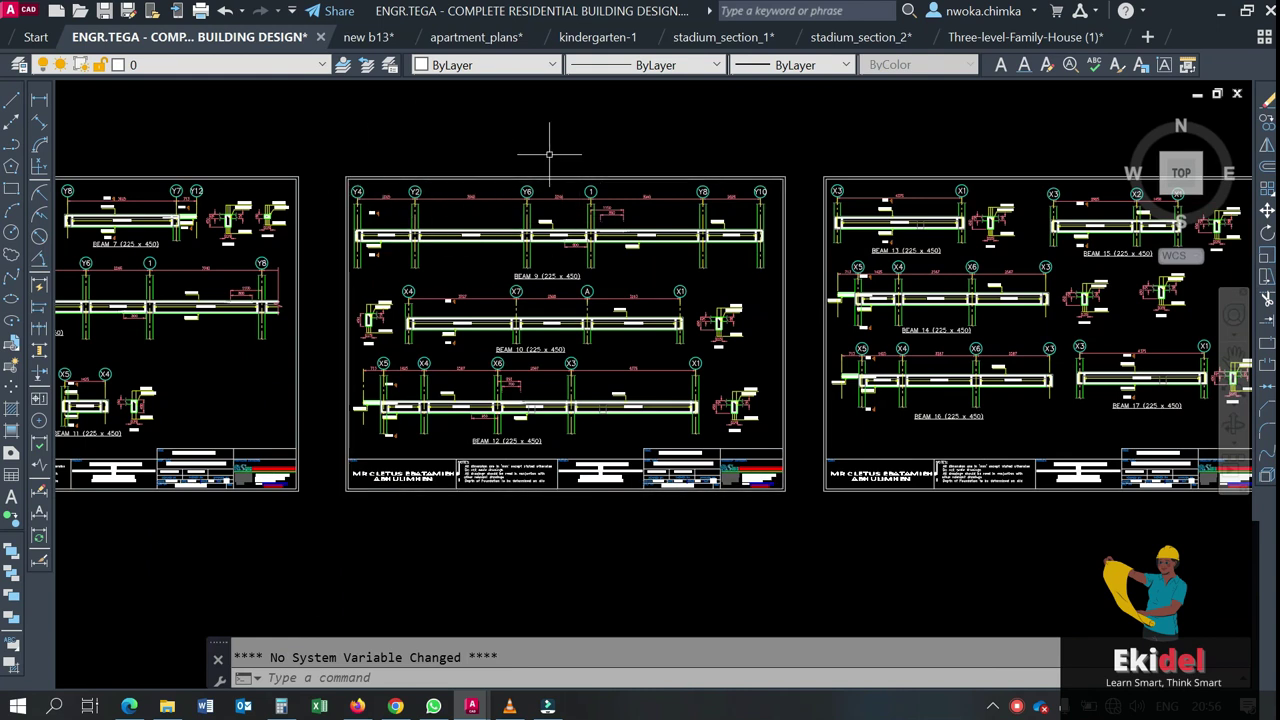
scroll(563, 180, "down", 2)
scroll(531, 197, "up", 3)
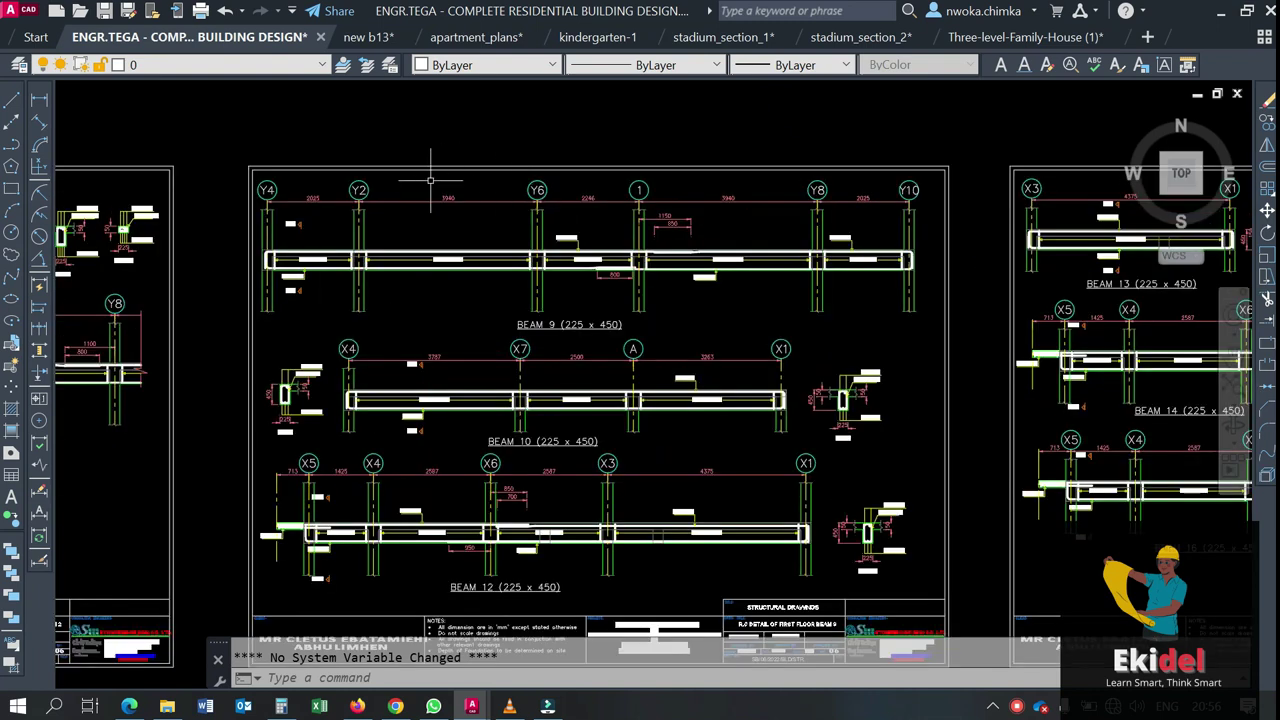
scroll(588, 208, "down", 2)
middle_click_drag(588, 208, 600, 238)
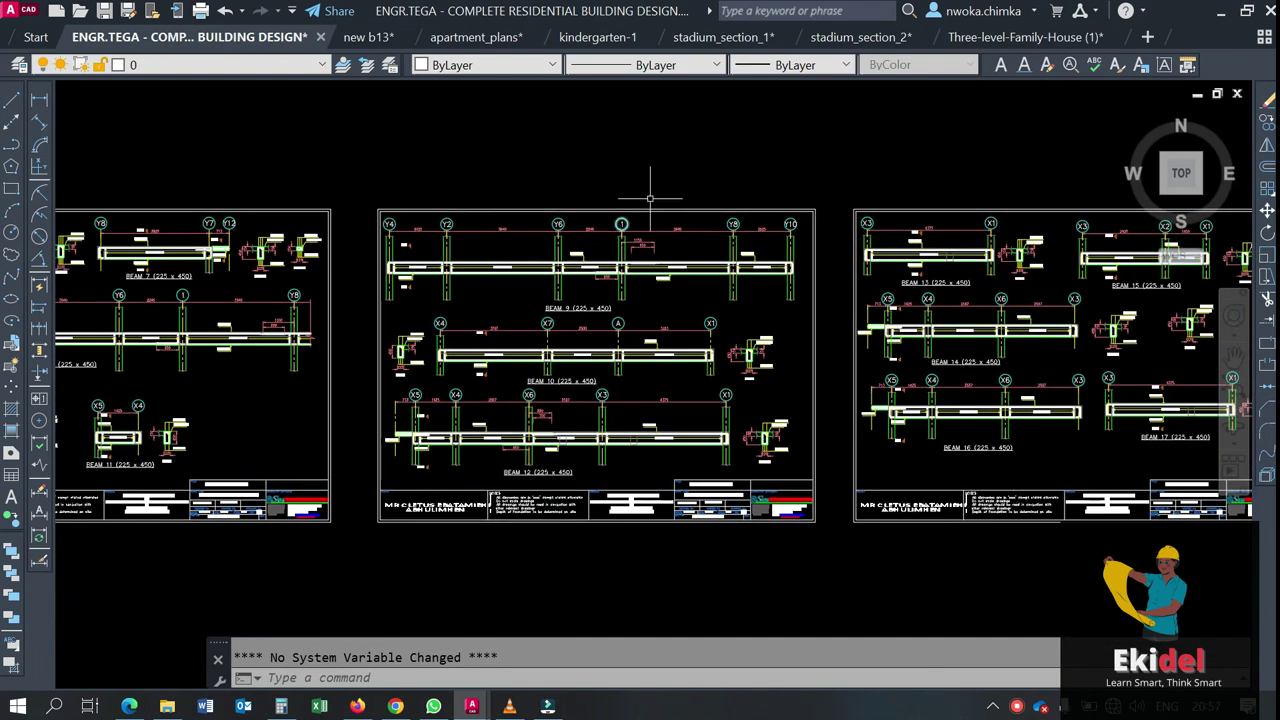
scroll(560, 215, "down", 2)
scroll(525, 235, "up", 4)
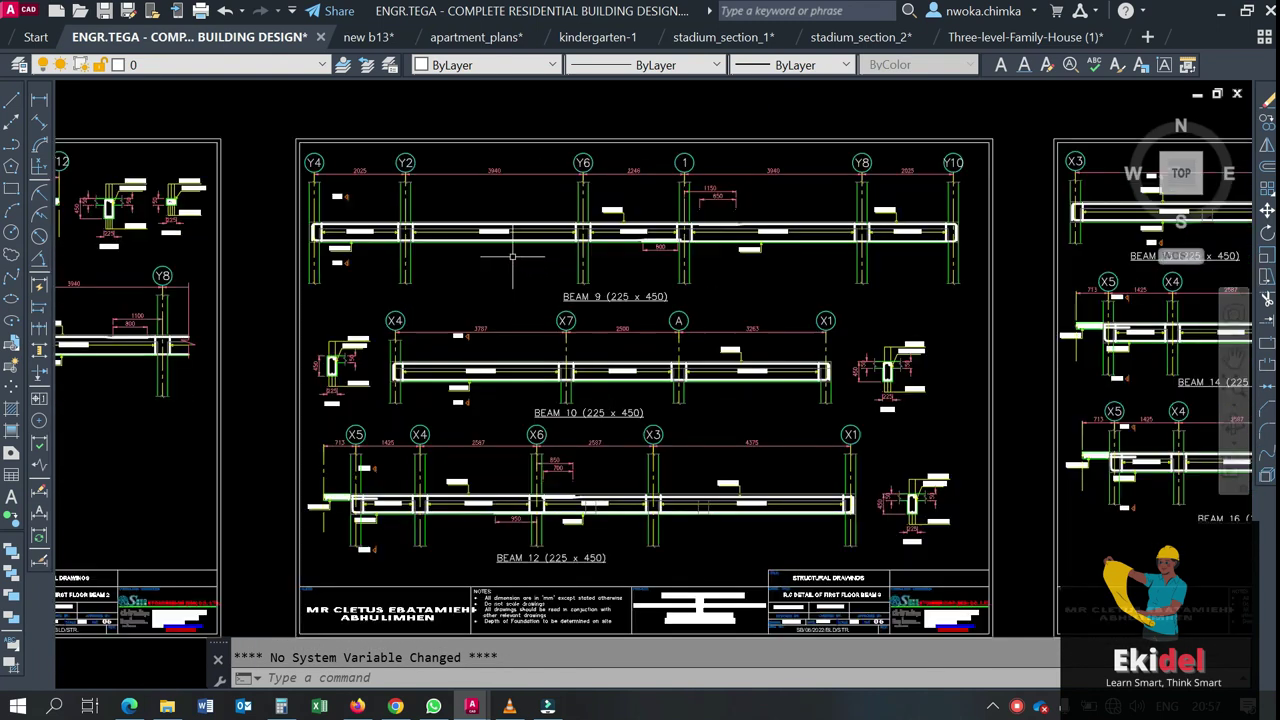
scroll(450, 188, "down", 2)
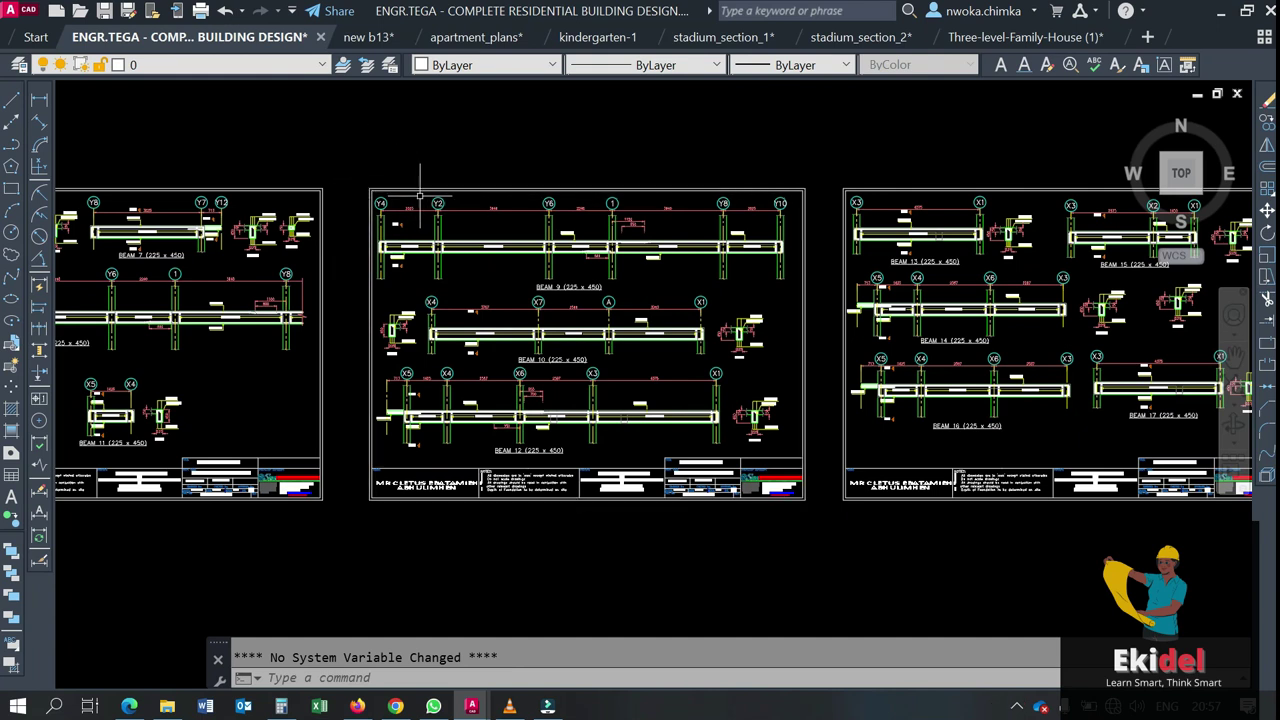
scroll(412, 291, "up", 2)
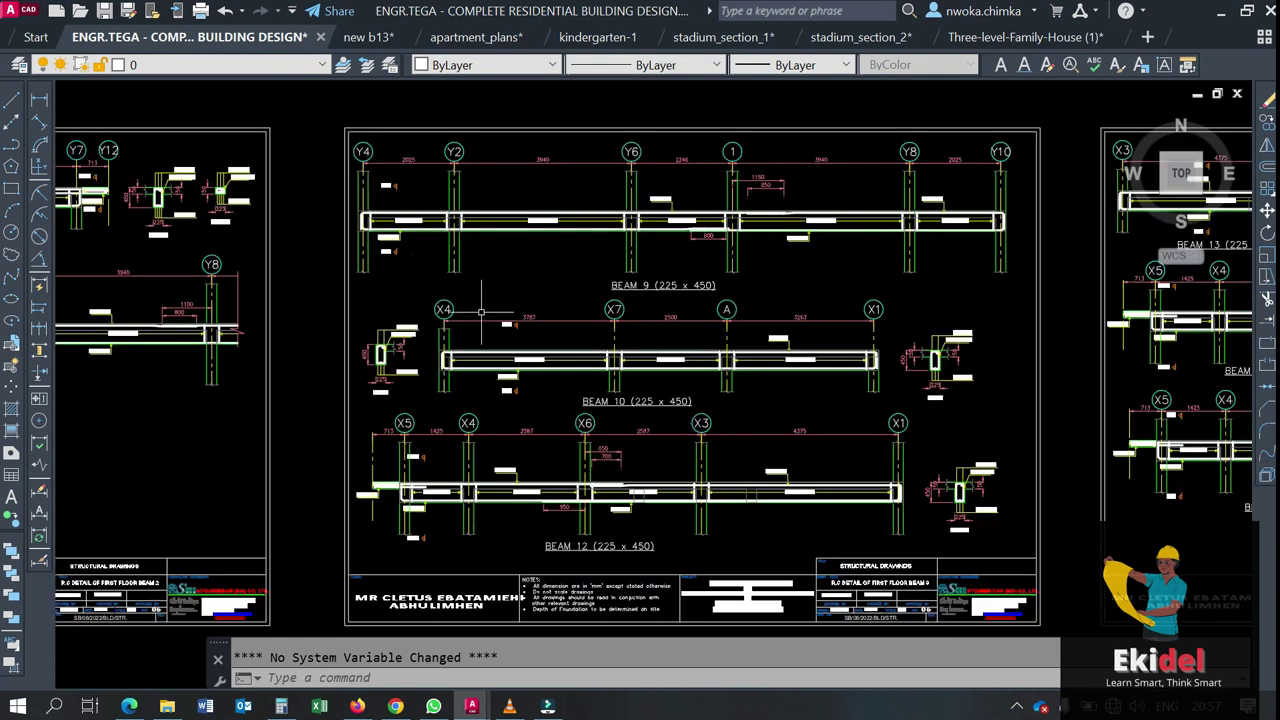
scroll(530, 287, "down", 2)
scroll(545, 275, "up", 3)
scroll(551, 269, "down", 4)
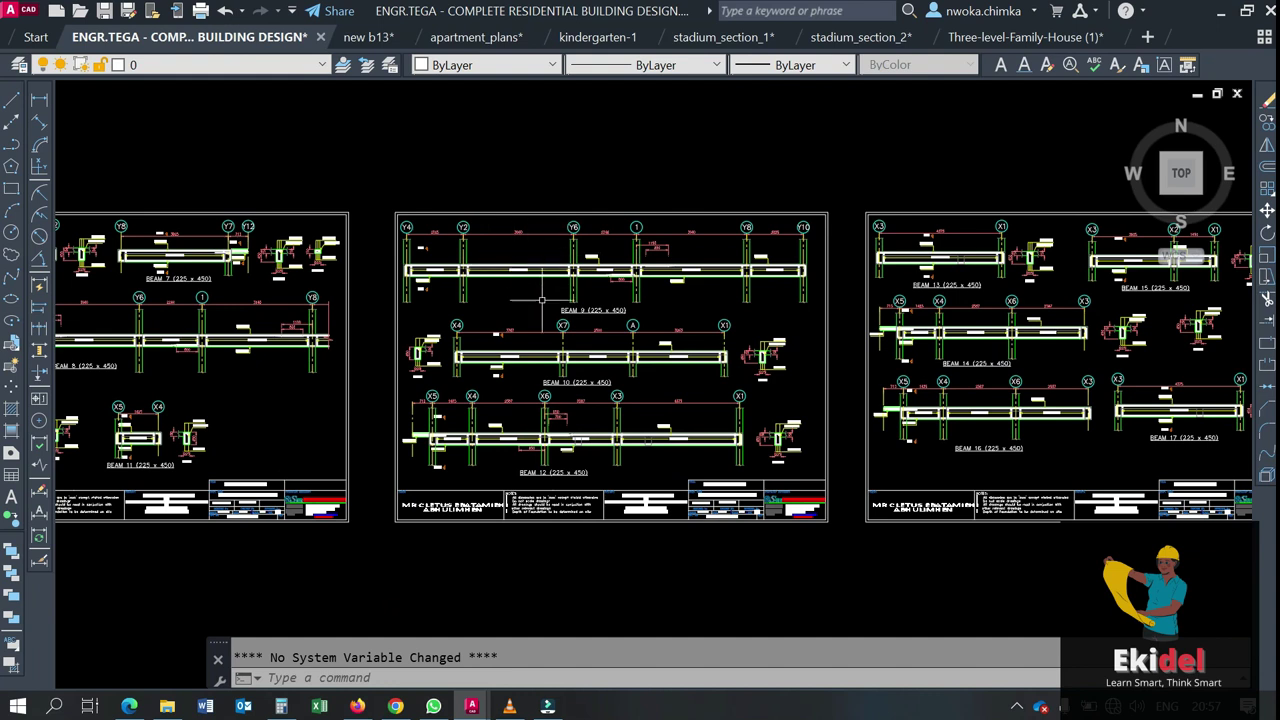
scroll(542, 310, "up", 2)
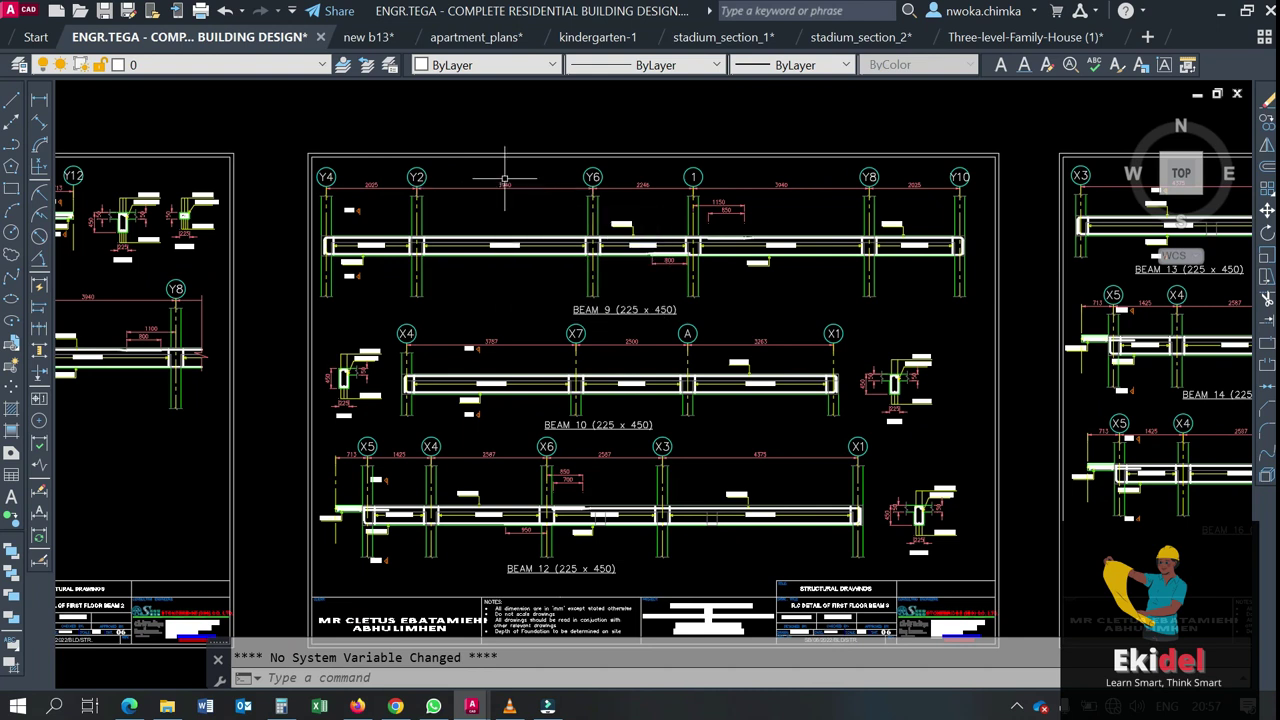
scroll(505, 178, "down", 4)
middle_click_drag(459, 214, 989, 198)
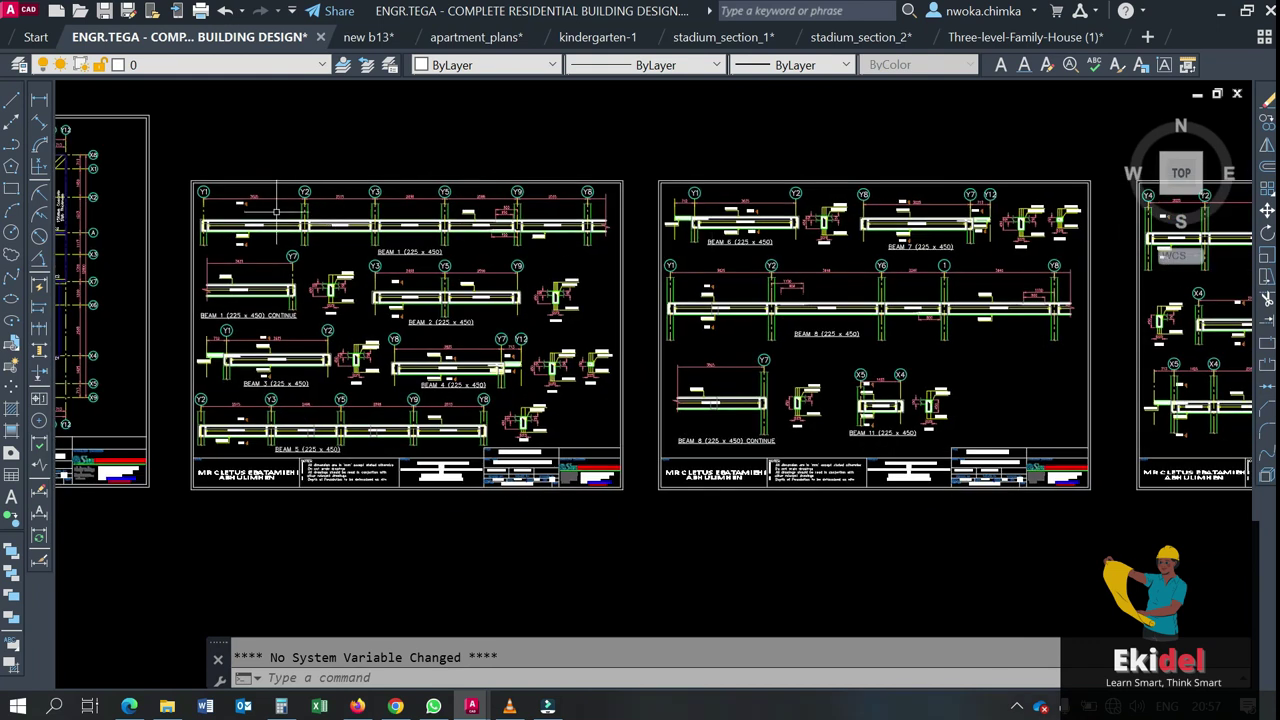
scroll(430, 195, "down", 2)
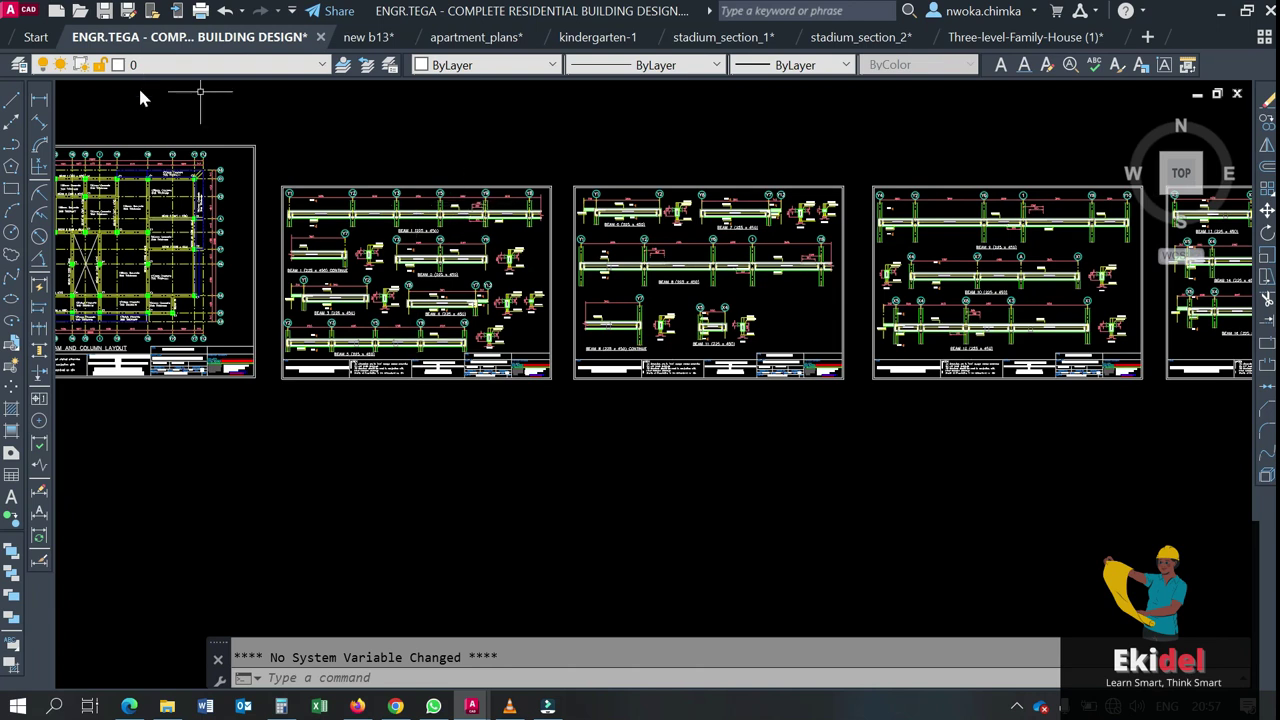
Open Drawing..1 from Documents > Prota Structure 2021 files in File Explorer
left_click(167, 706)
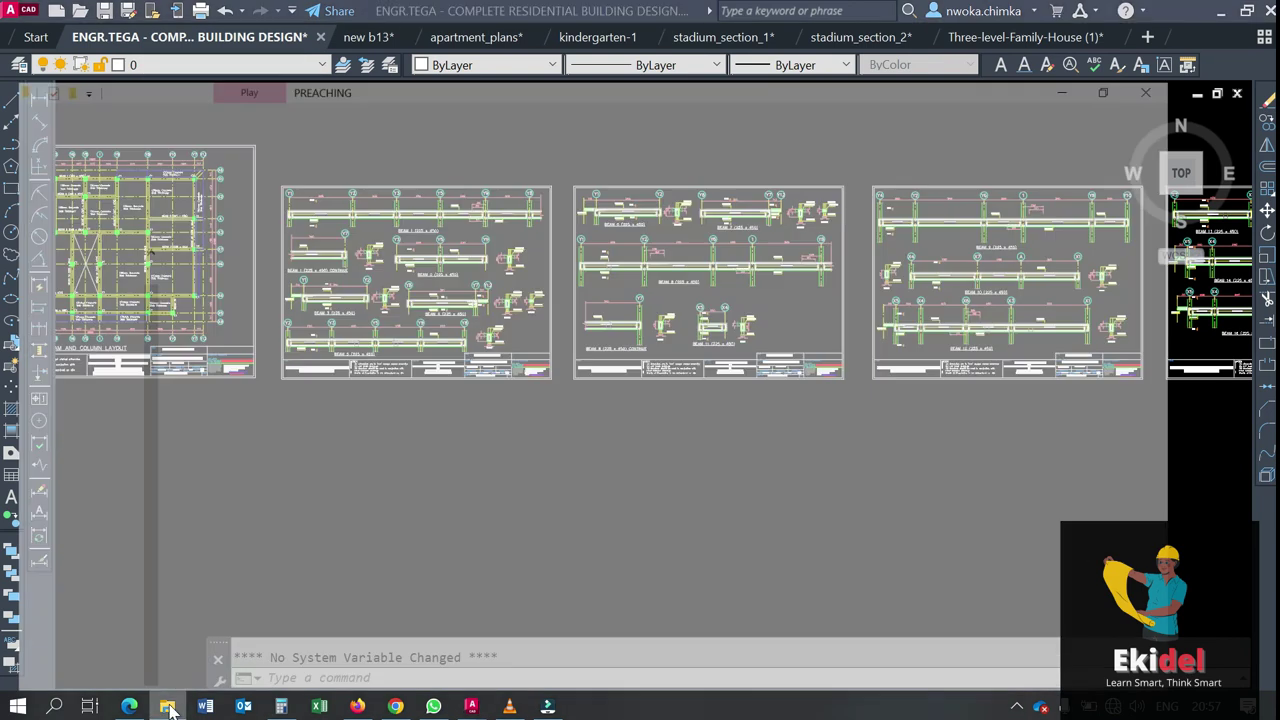
left_click(86, 218)
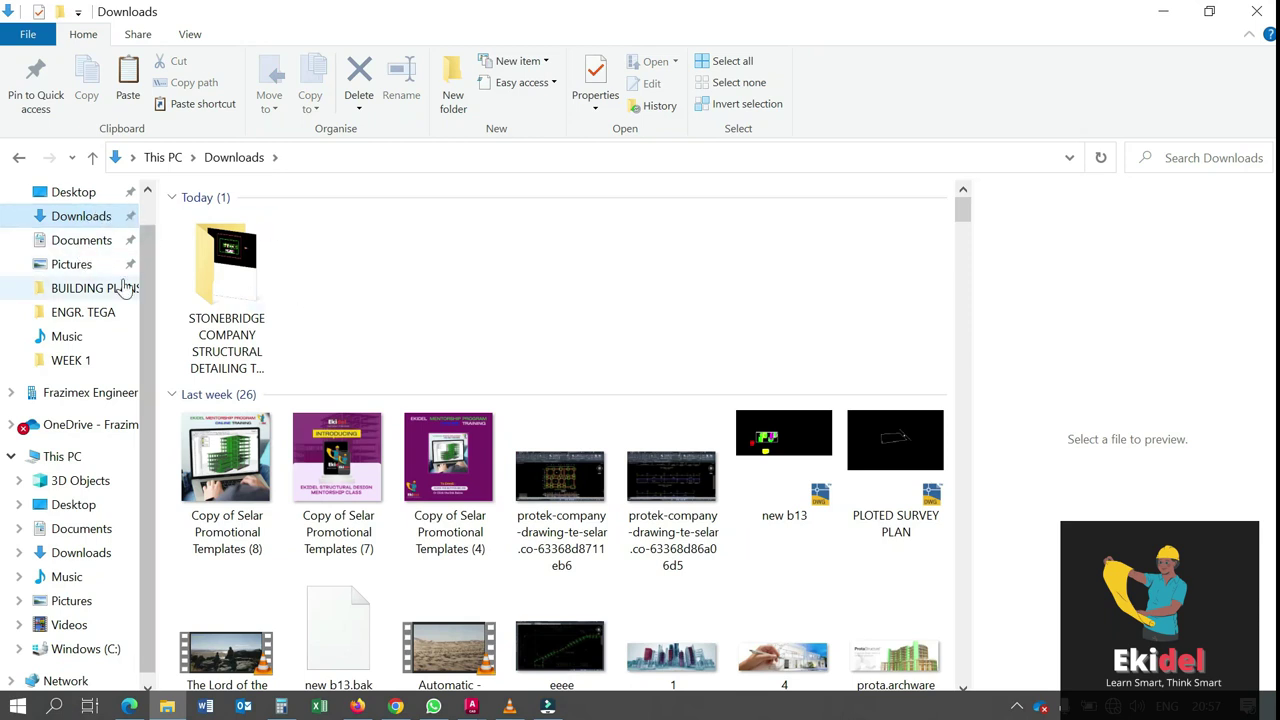
left_click(88, 241)
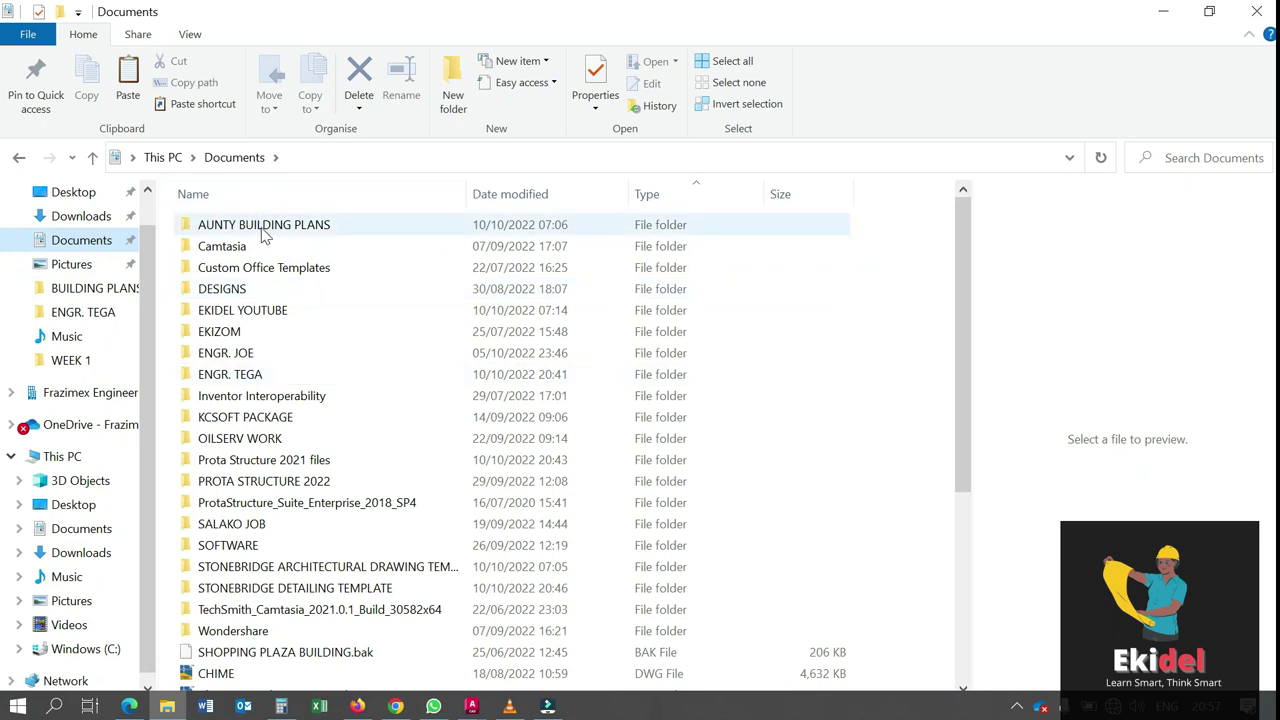
double_click(286, 468)
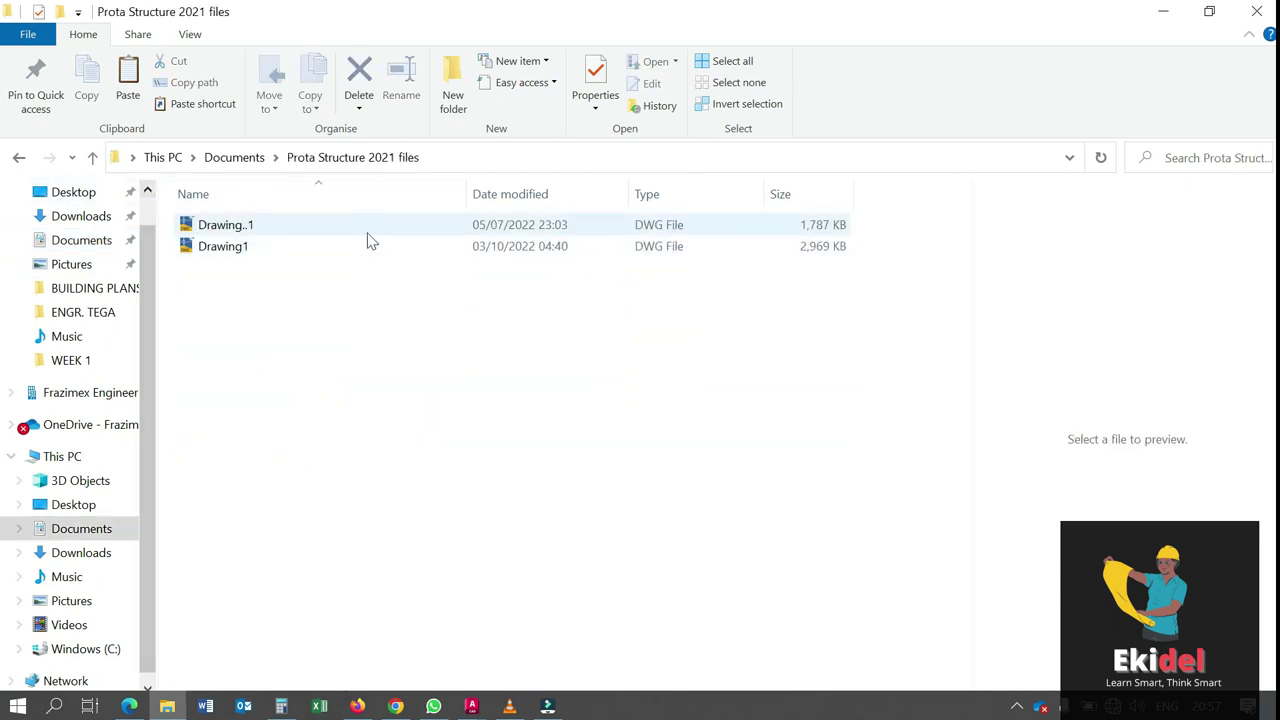
double_click(300, 225)
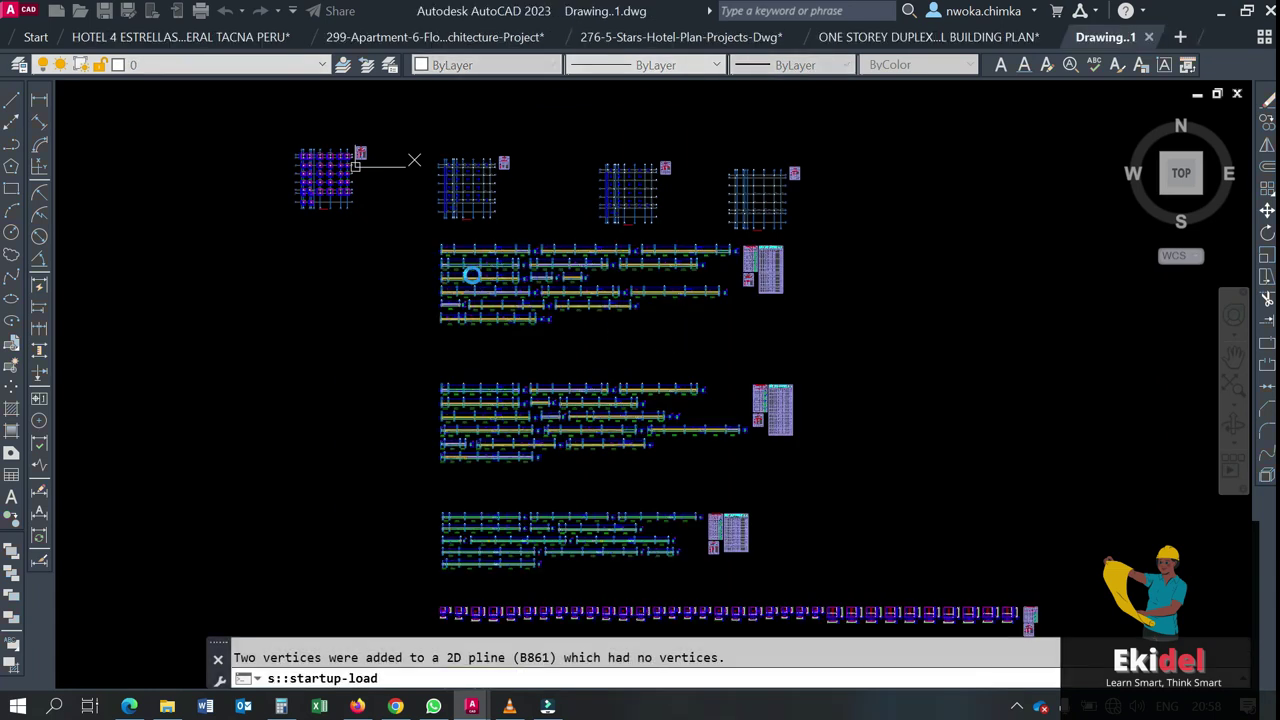
Zoom and pan over Drawing..1's grid plans and beam elevations, ending with everything in view
scroll(480, 260, "up", 6)
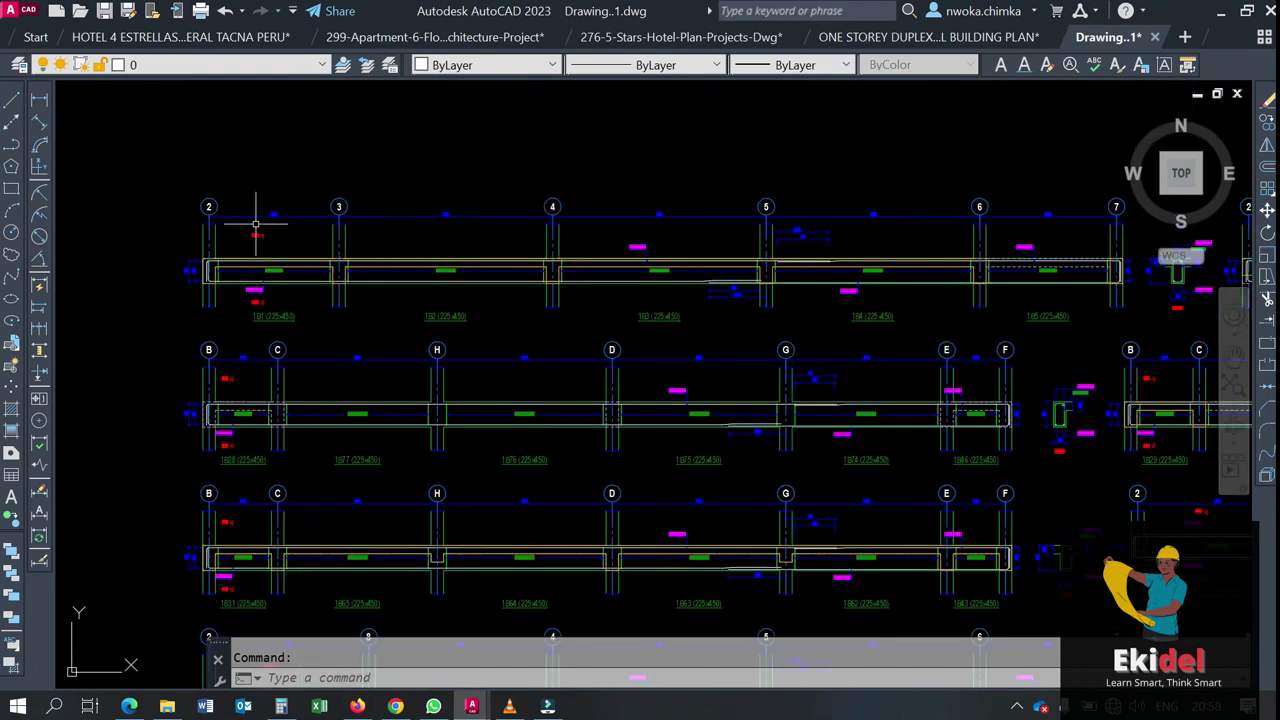
scroll(257, 229, "up", 5)
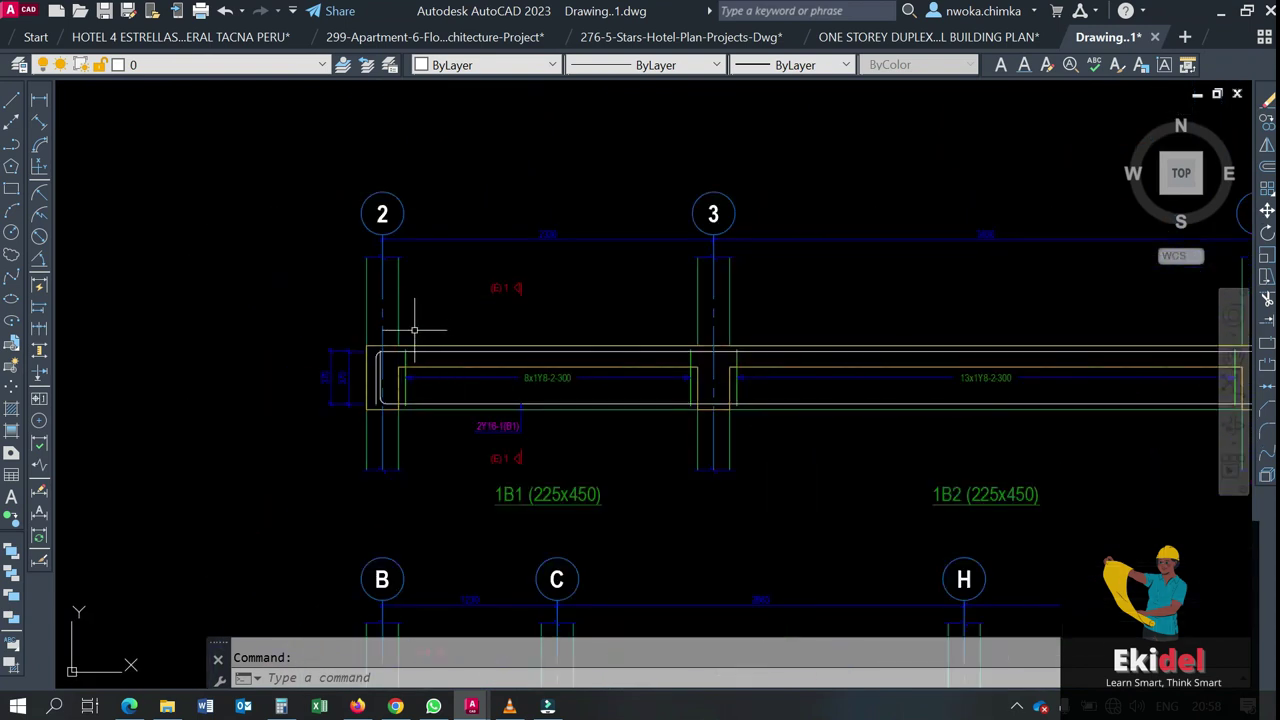
scroll(420, 334, "down", 8)
scroll(582, 333, "down", 3)
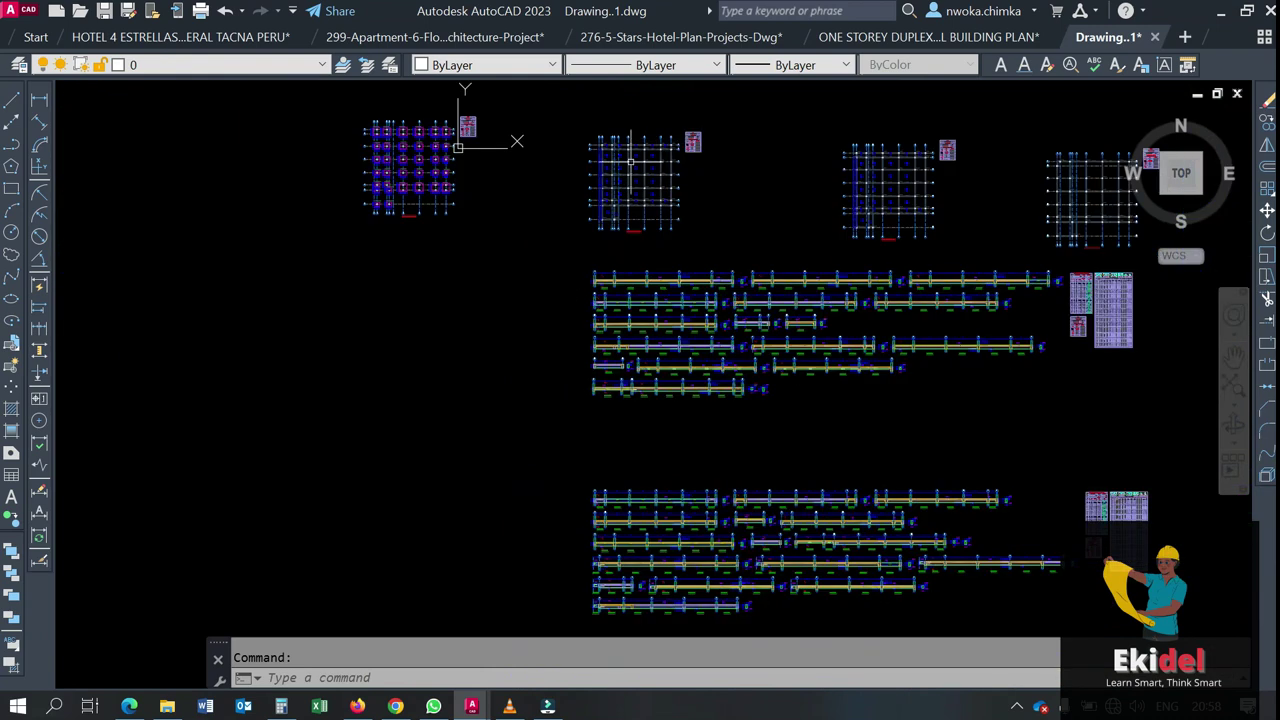
scroll(400, 140, "up", 4)
scroll(545, 235, "down", 2)
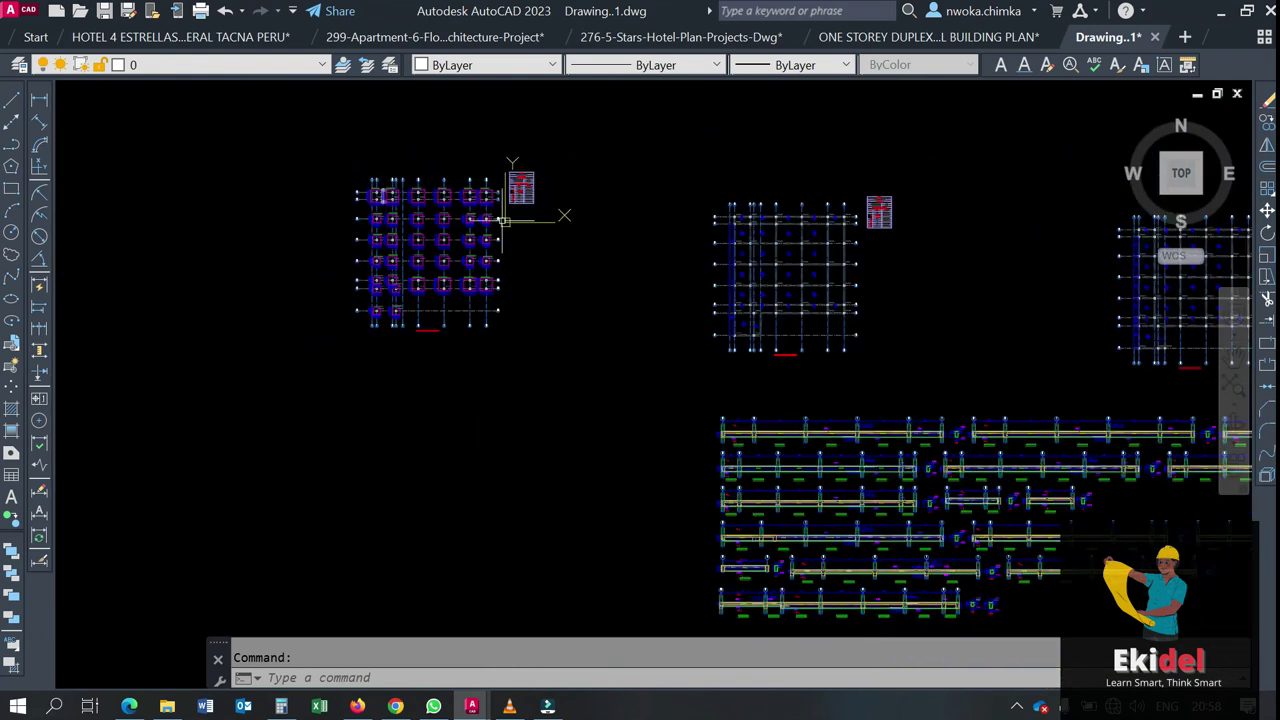
scroll(686, 386, "up", 5)
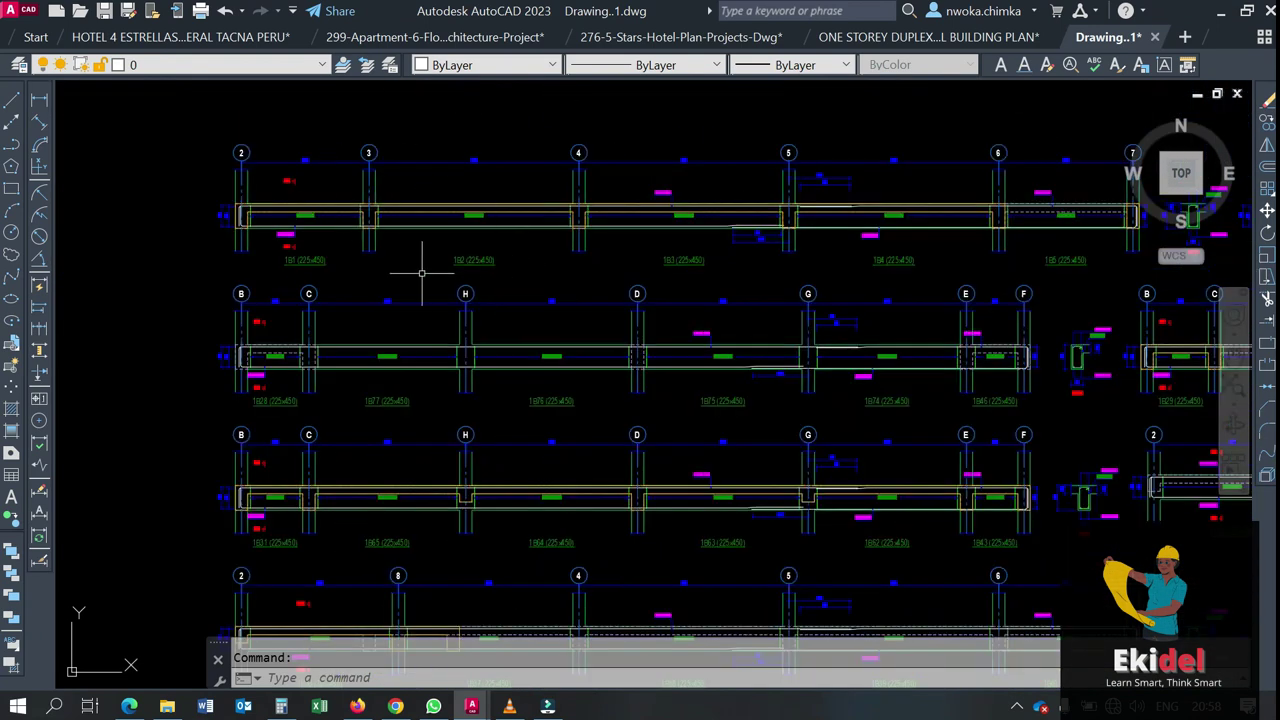
scroll(508, 357, "down", 2)
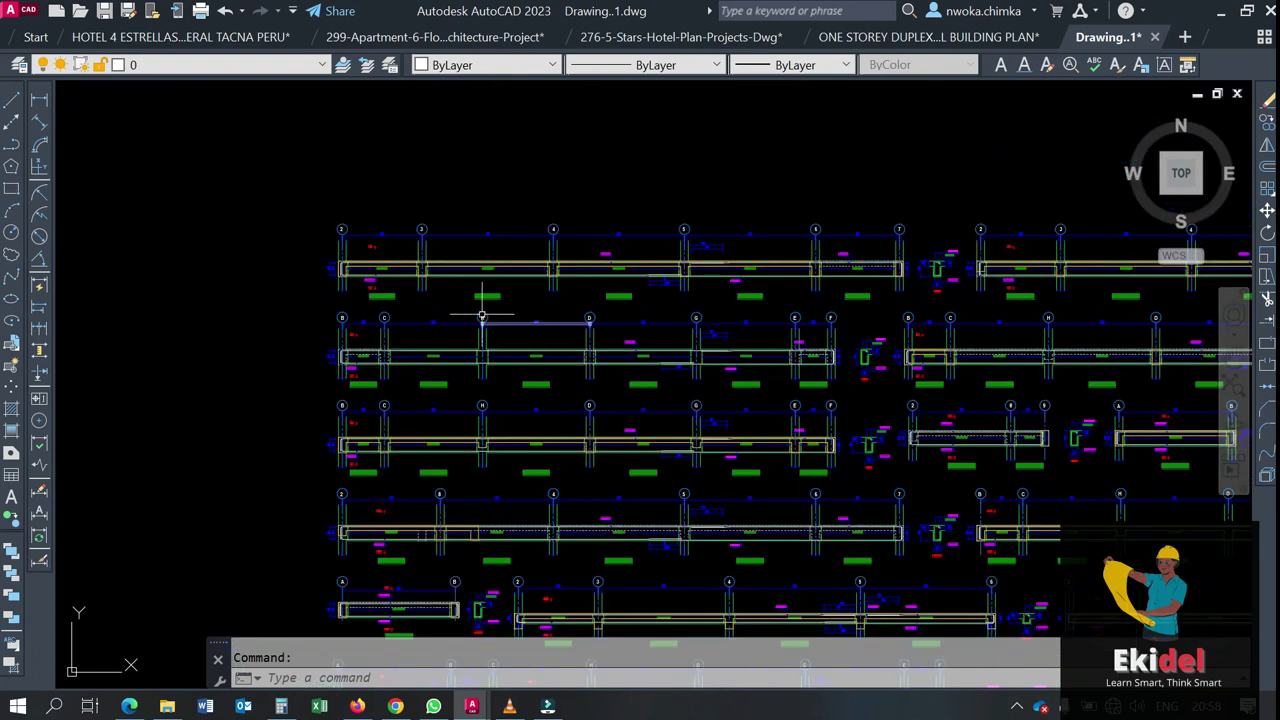
scroll(360, 345, "up", 4)
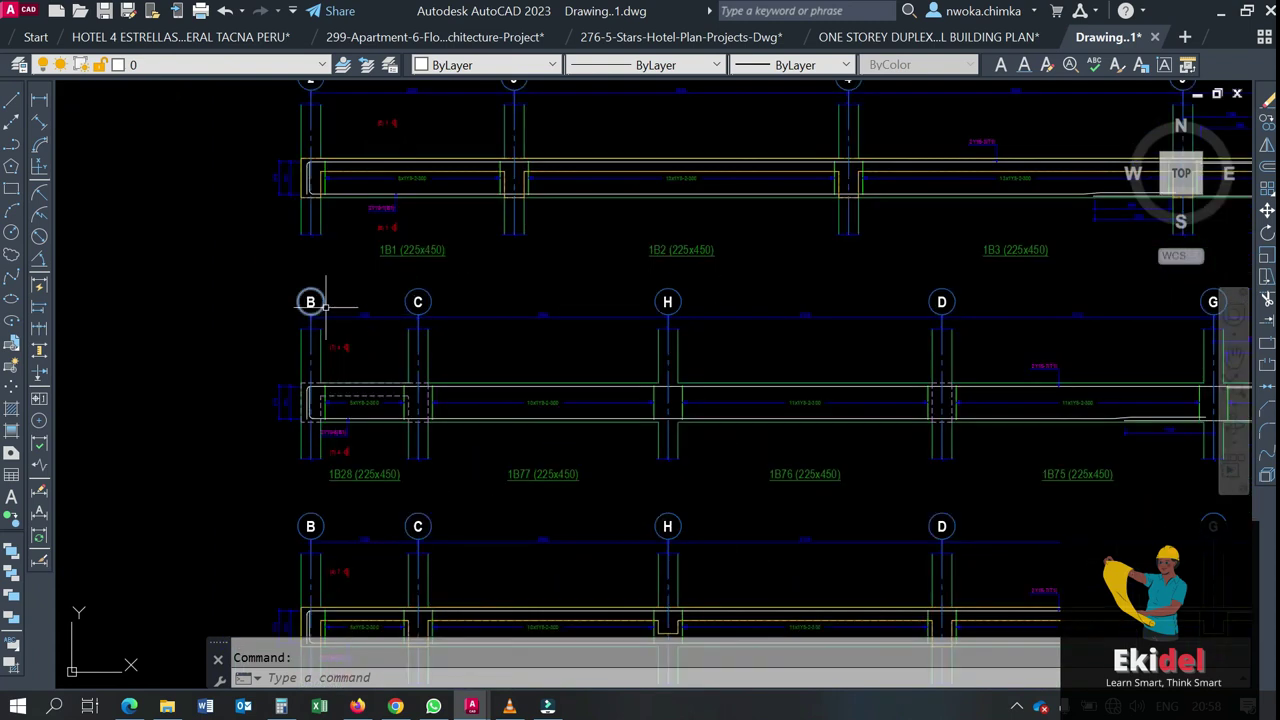
scroll(420, 405, "up", 2)
scroll(425, 360, "down", 2)
scroll(445, 342, "down", 2)
scroll(663, 286, "up", 2)
scroll(503, 277, "up", 3)
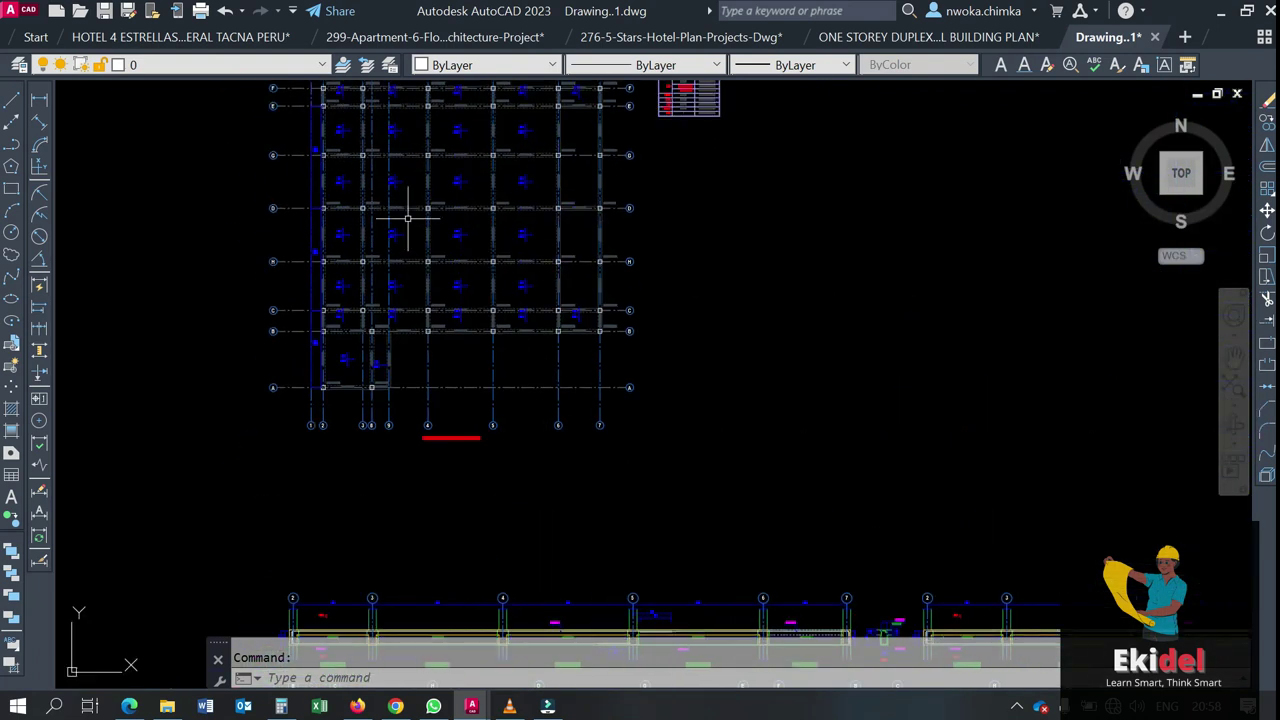
scroll(379, 126, "up", 3)
middle_click_drag(535, 188, 511, 217)
scroll(486, 263, "up", 3)
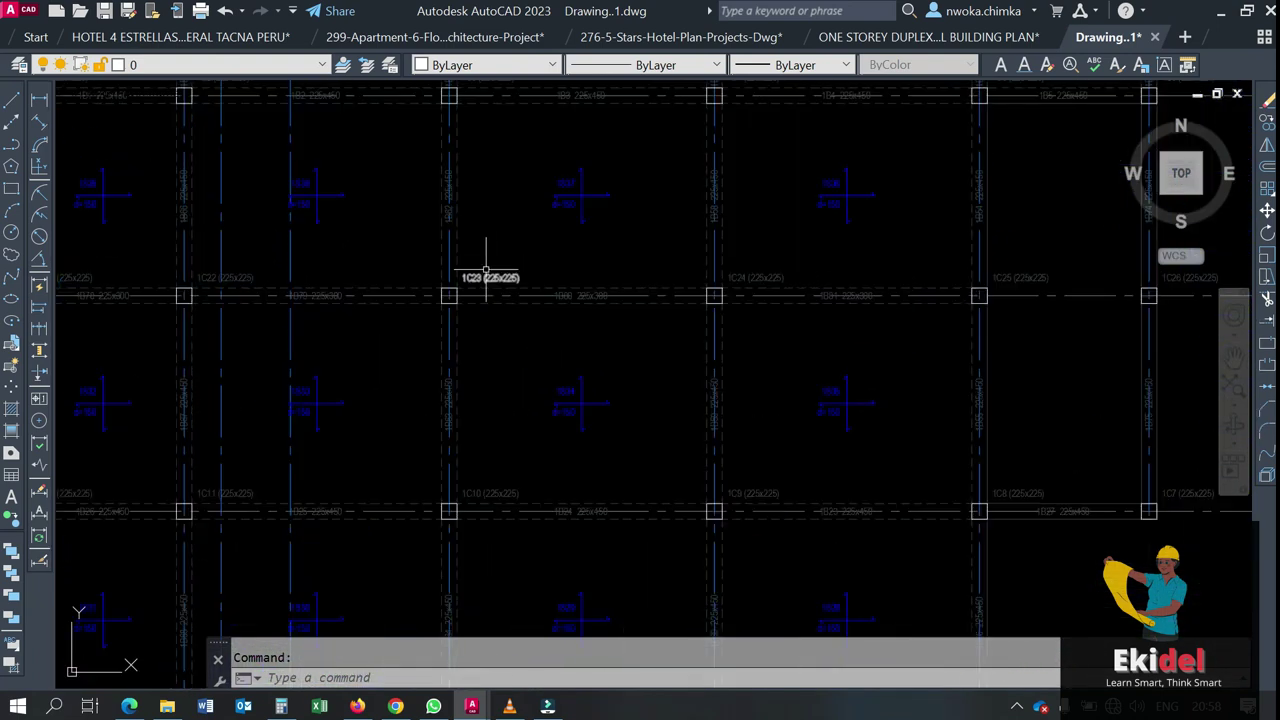
scroll(477, 251, "down", 5)
scroll(566, 236, "down", 4)
scroll(600, 250, "down", 3)
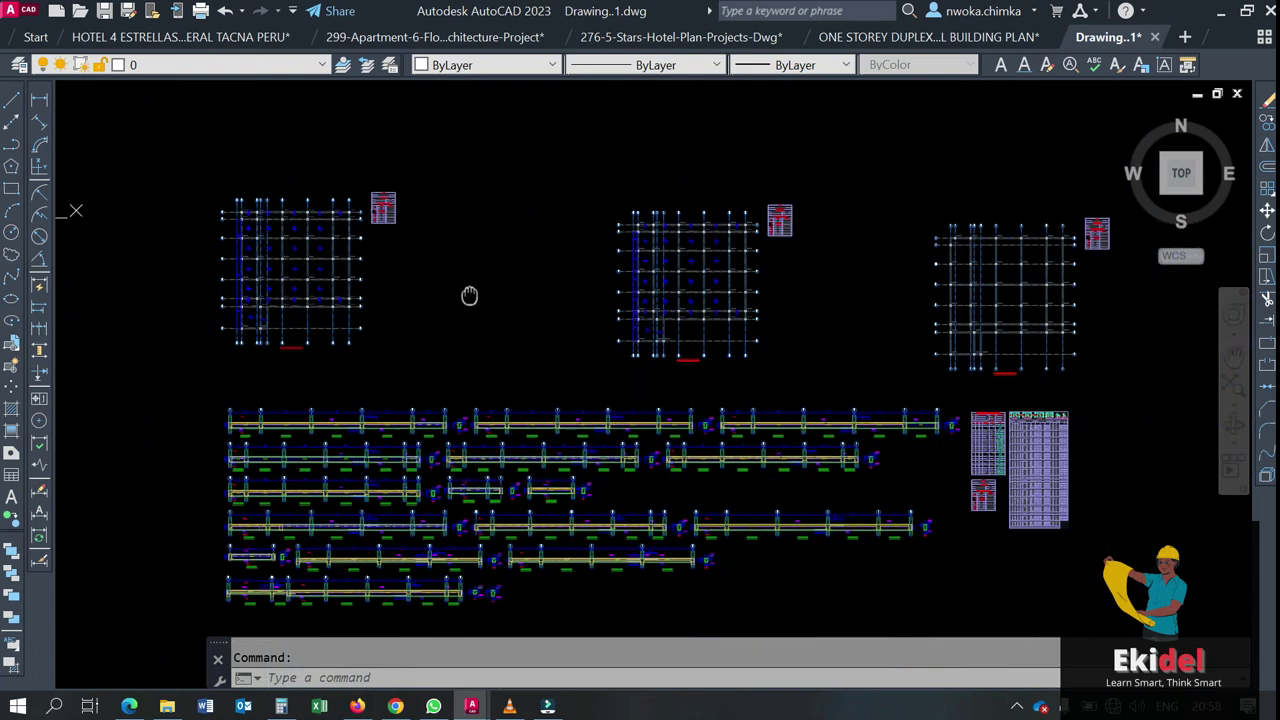
middle_click_drag(547, 366, 614, 309)
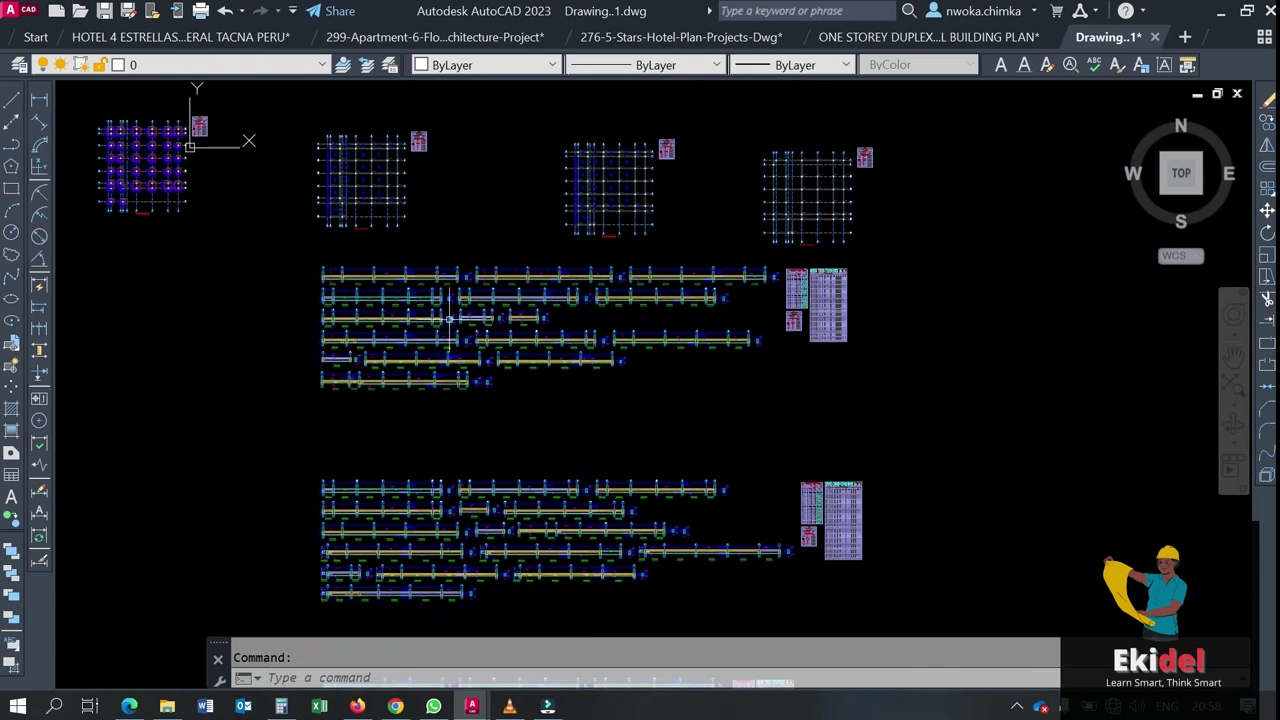
middle_click_drag(449, 318, 487, 296)
scroll(432, 527, "up", 2)
scroll(543, 371, "down", 5)
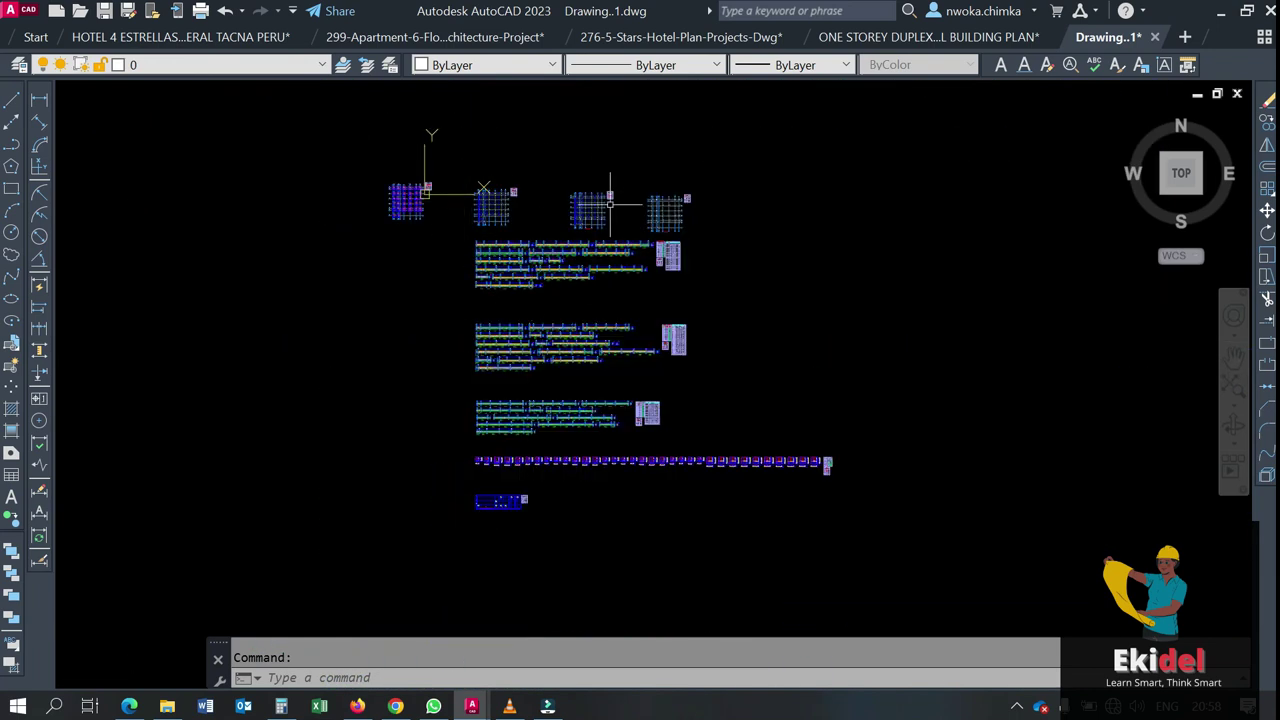
scroll(510, 258, "up", 4)
scroll(419, 265, "up", 2)
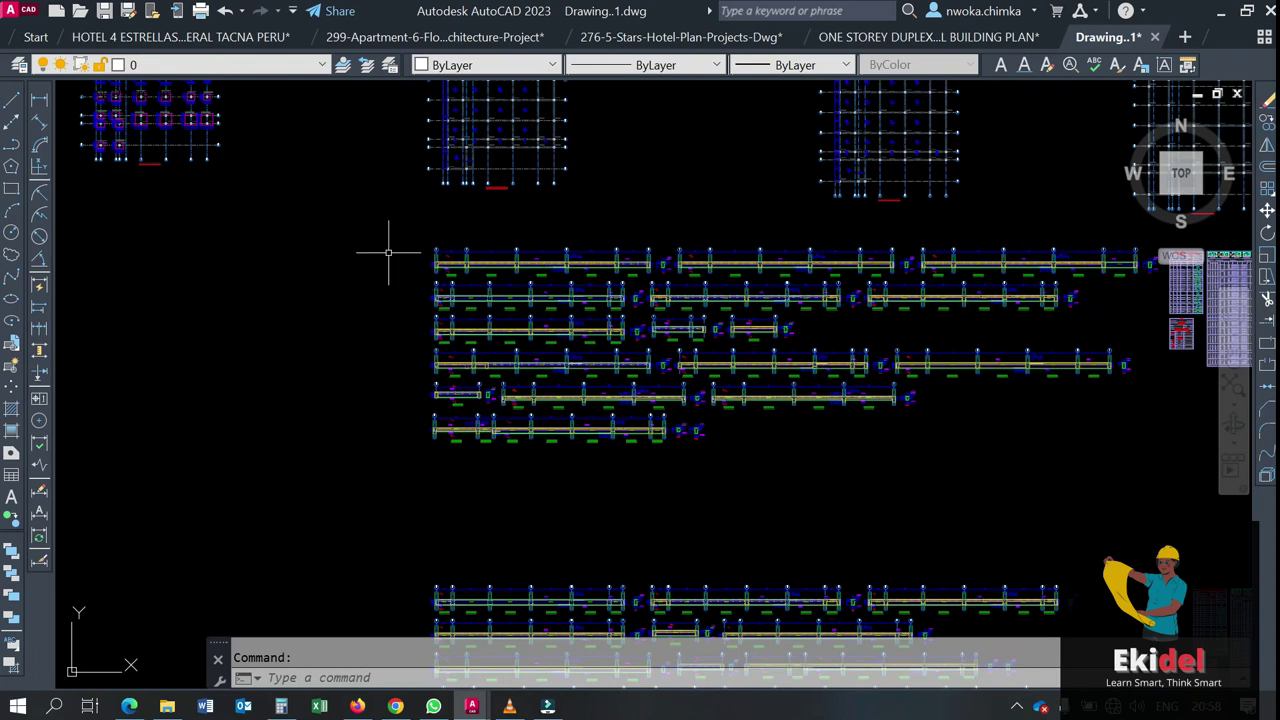
scroll(540, 270, "down", 4)
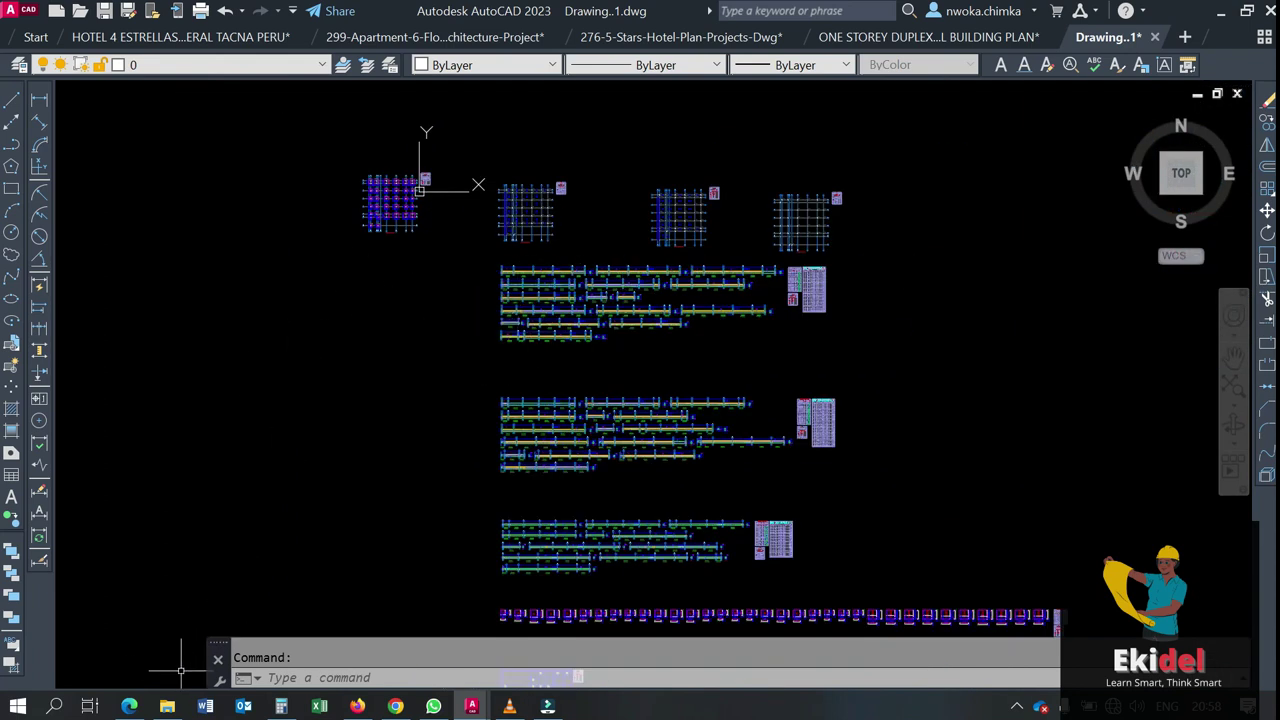
Open the STONEBRIDGE template folder in Downloads and widen the Name column
left_click(167, 706)
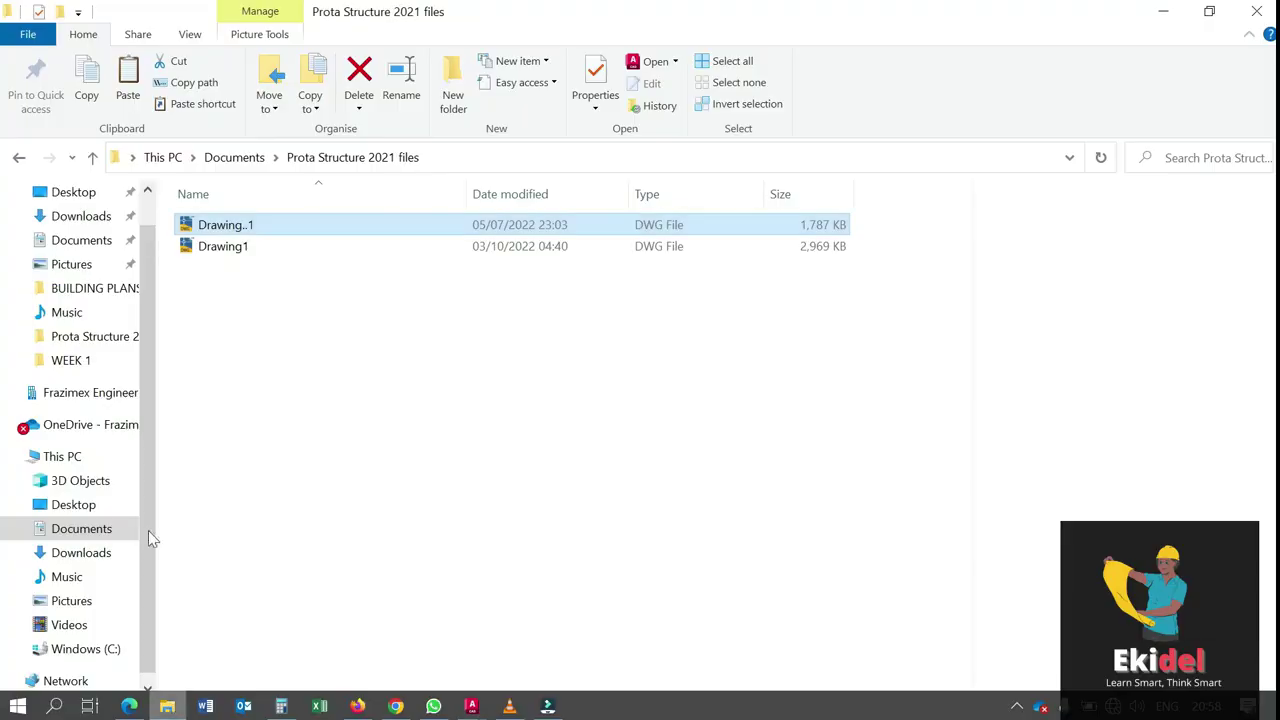
left_click(80, 216)
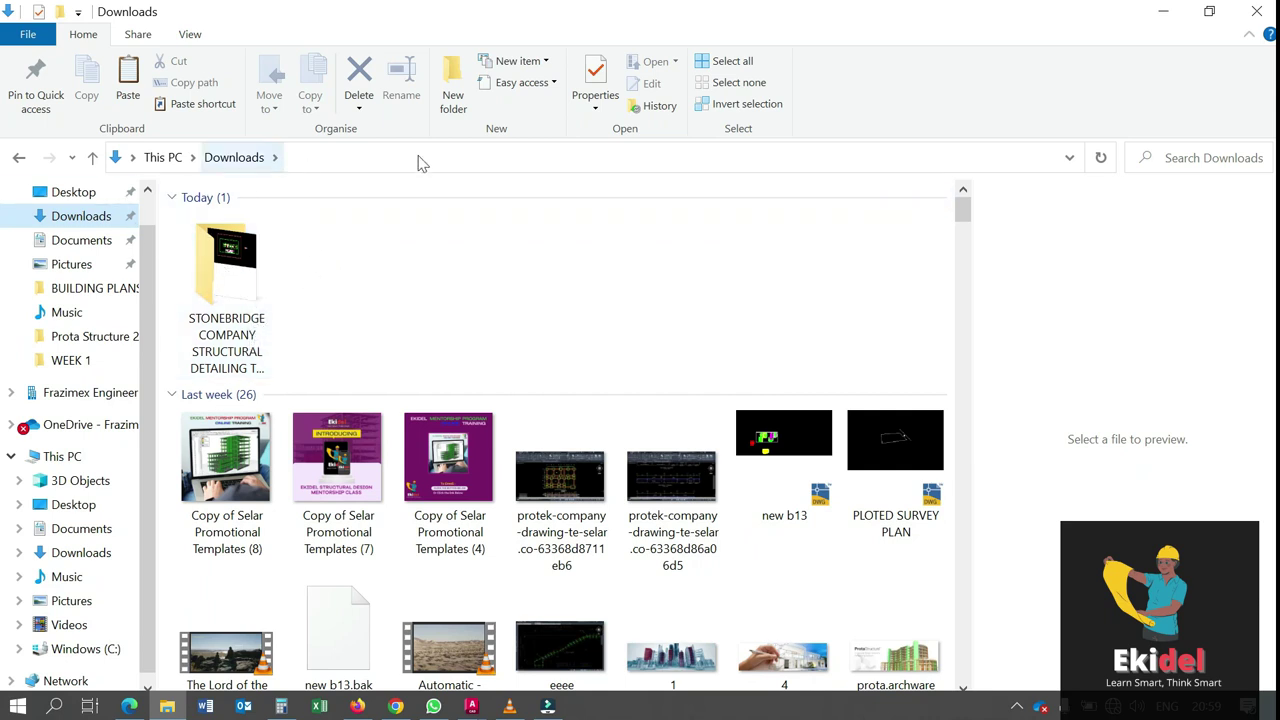
double_click(229, 262)
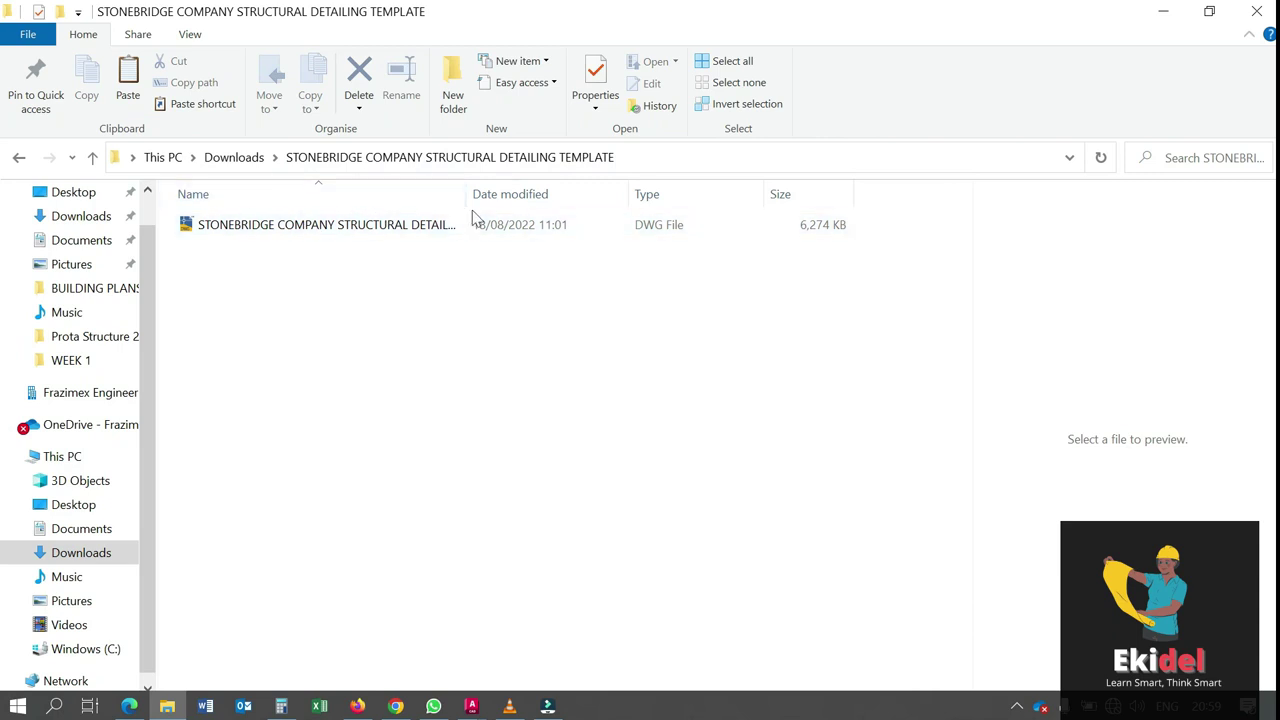
left_click_drag(471, 197, 734, 200)
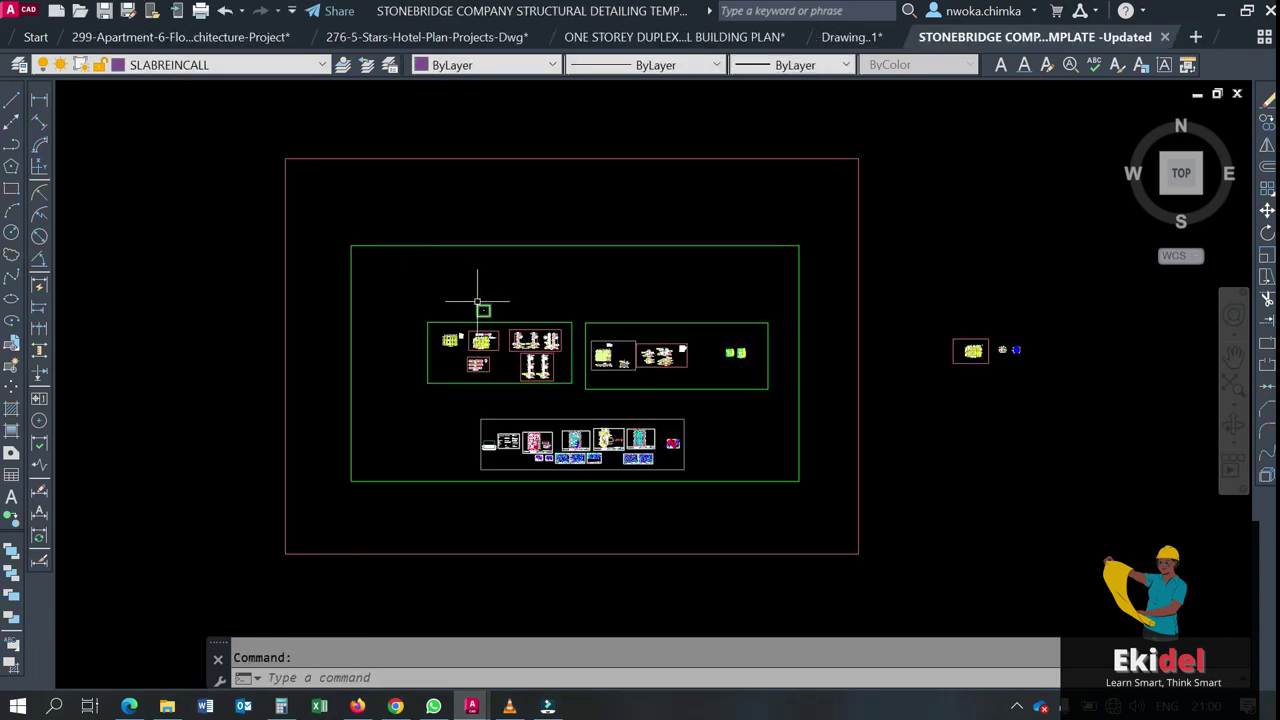
Zoom and pan around the template's title block, sheet border and notes
scroll(482, 308, "up", 5)
scroll(502, 318, "up", 10)
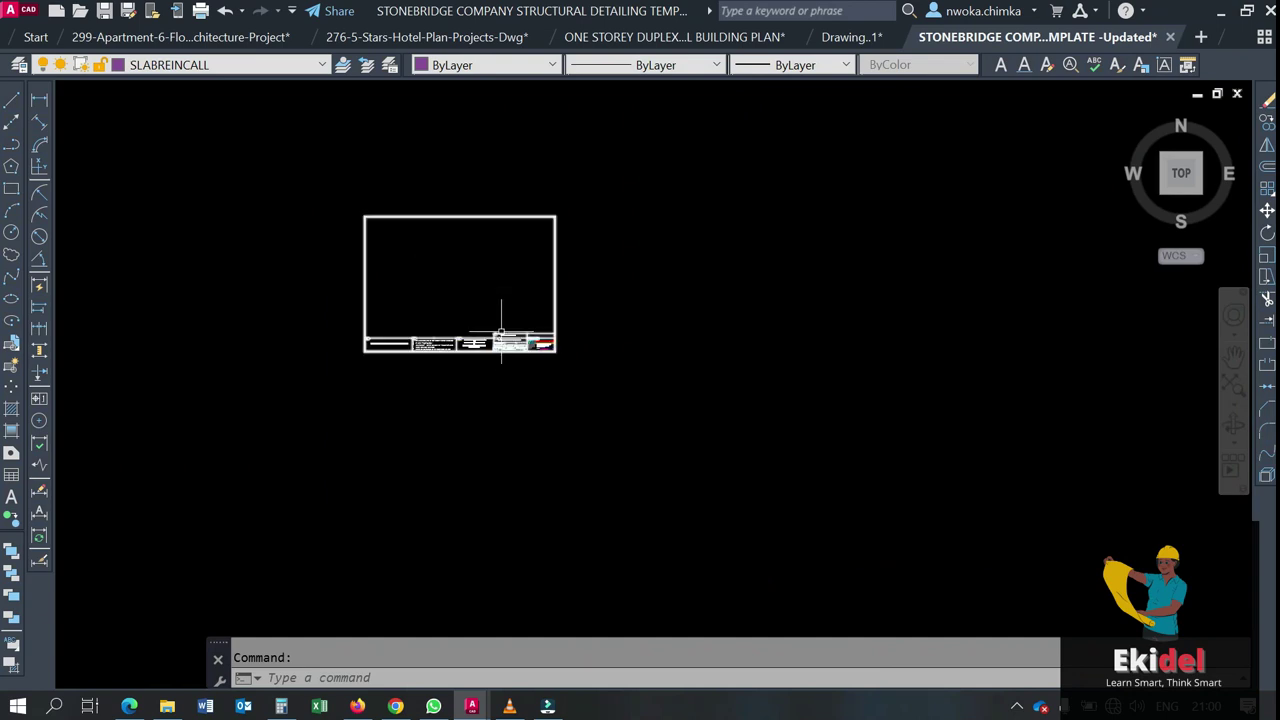
scroll(690, 400, "up", 5)
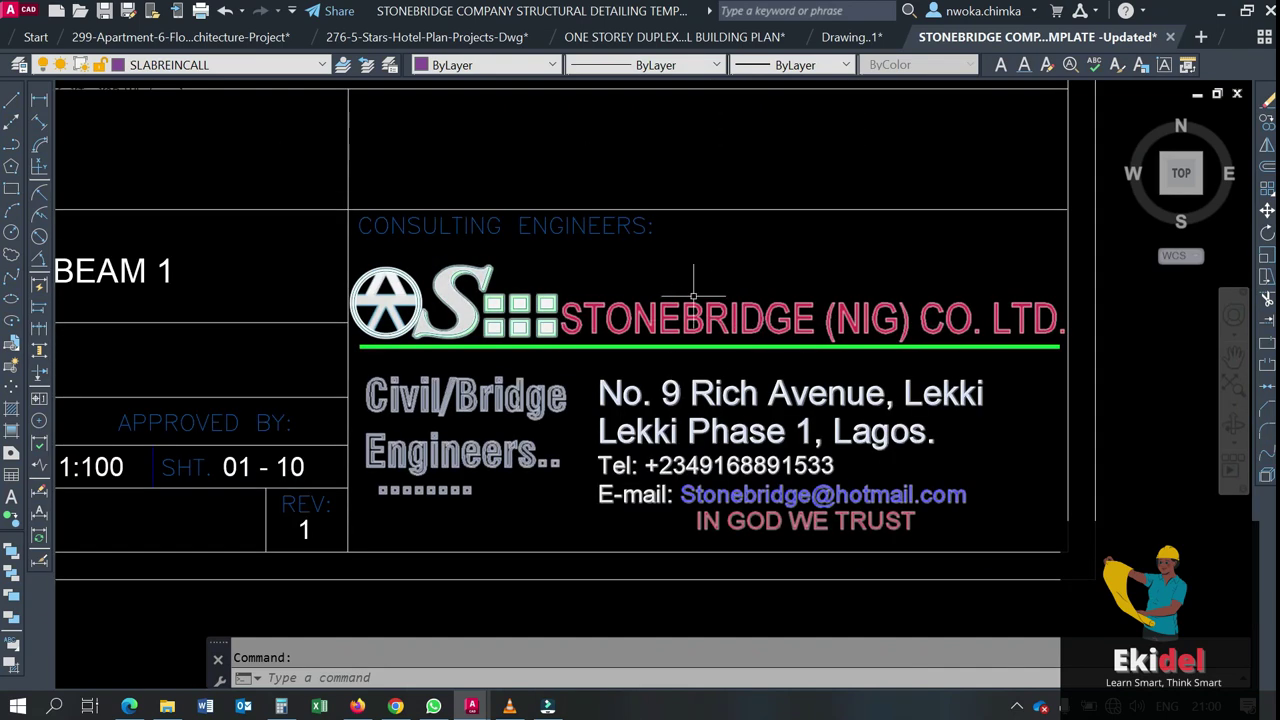
scroll(790, 355, "down", 5)
scroll(790, 355, "down", 2)
middle_click_drag(1101, 117, 951, 137)
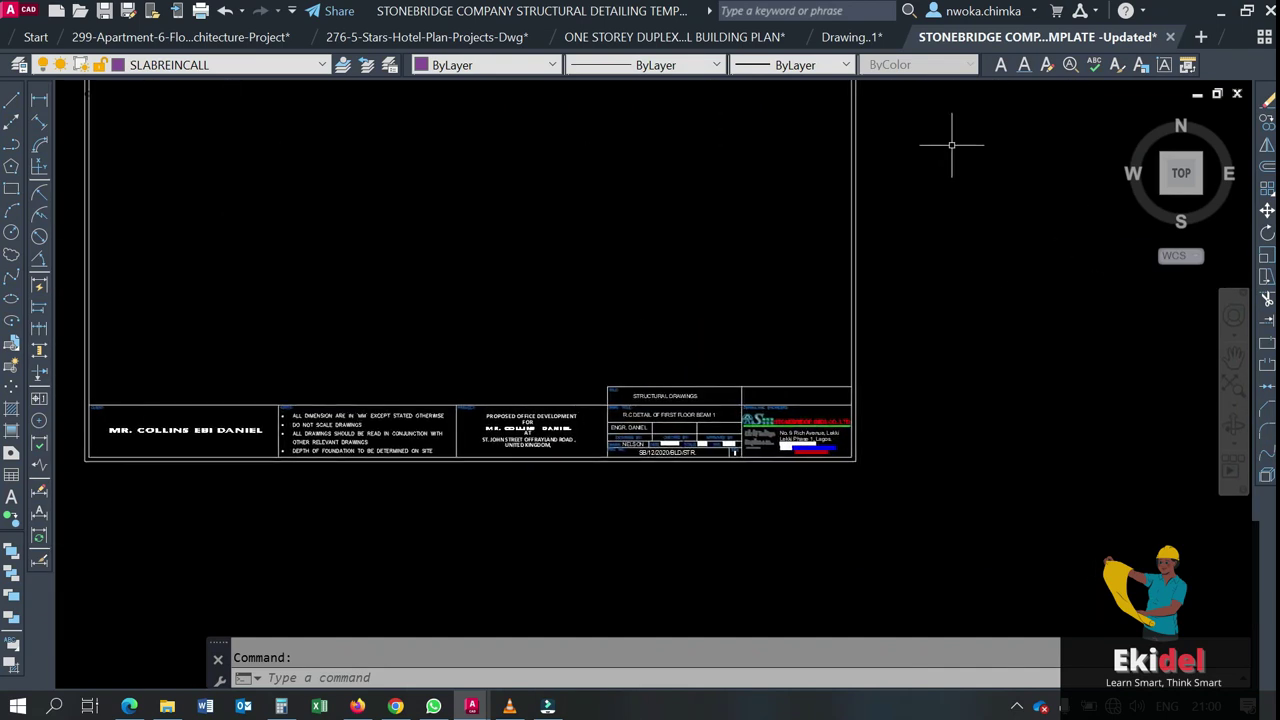
scroll(756, 204, "down", 2)
middle_click_drag(714, 189, 612, 259)
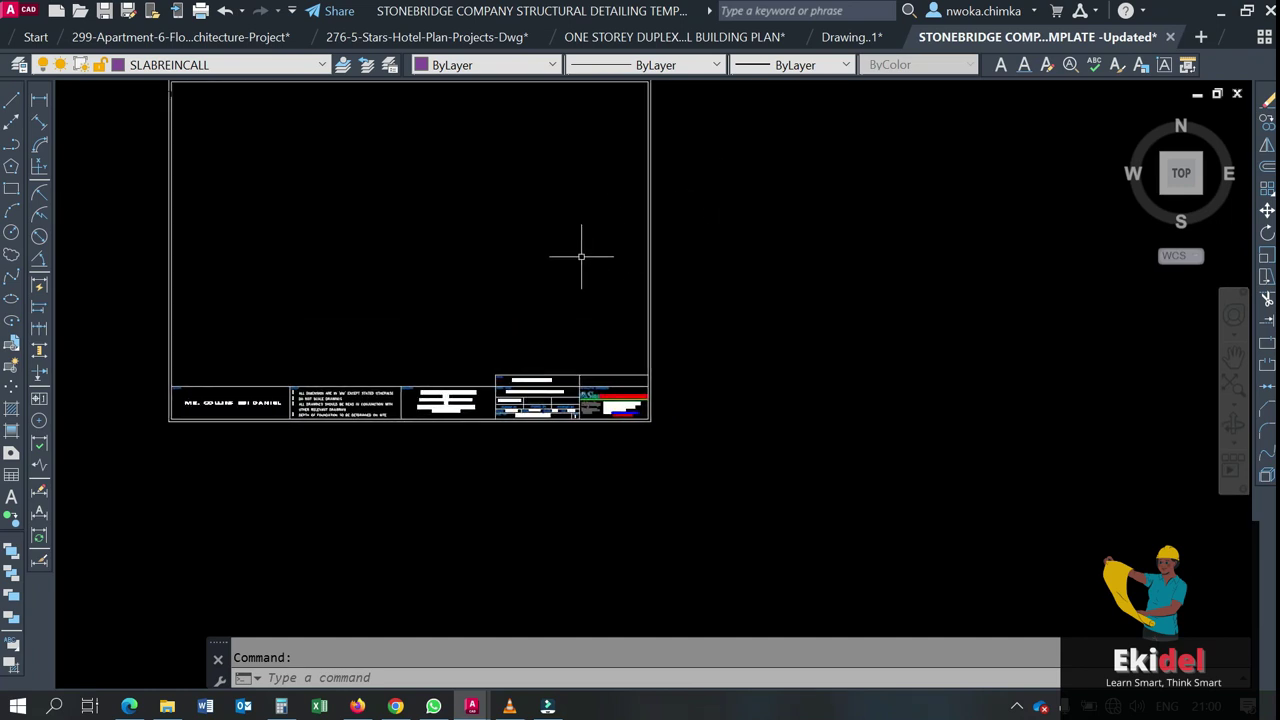
scroll(467, 268, "down", 10)
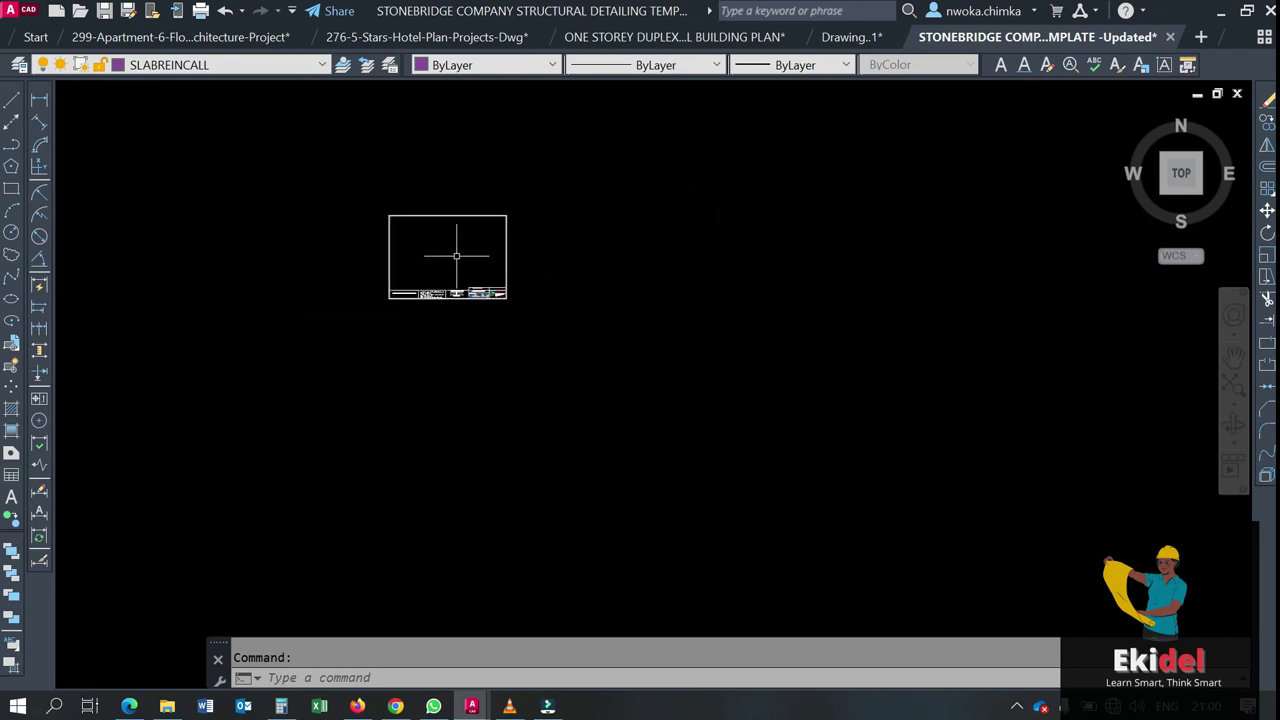
middle_click_drag(497, 416, 442, 141)
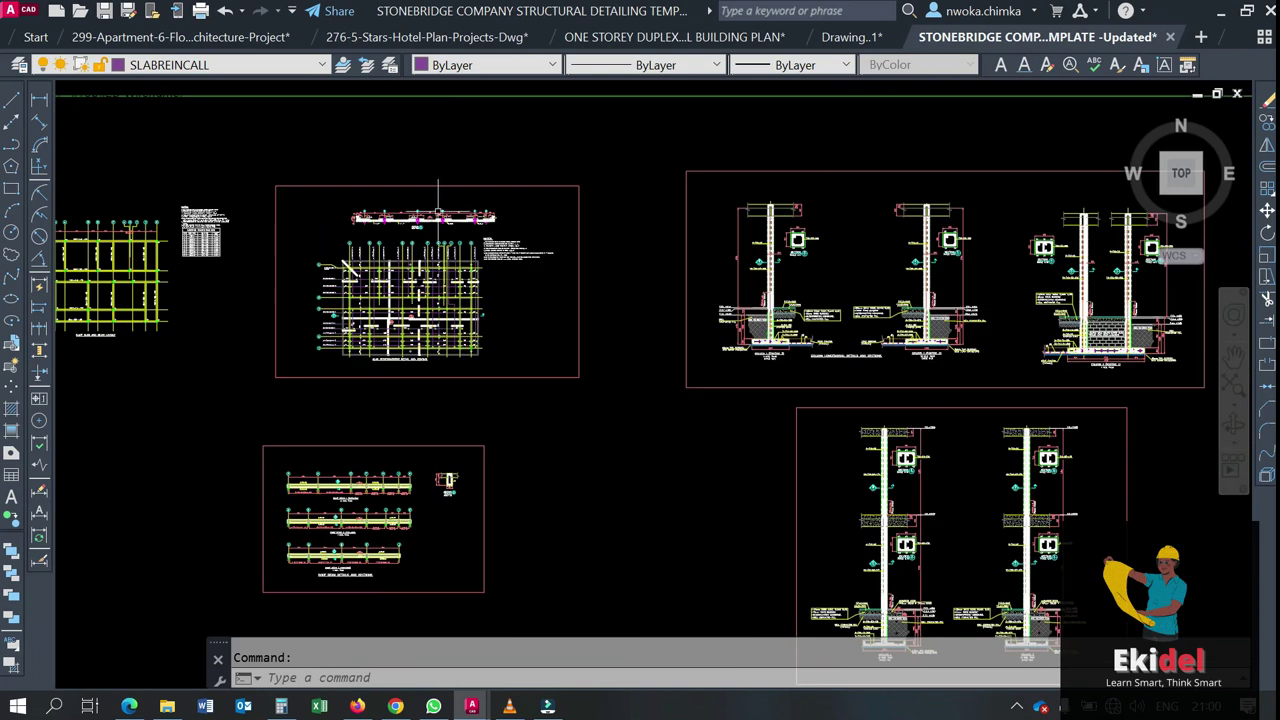
scroll(405, 285, "up", 4)
scroll(376, 196, "up", 2)
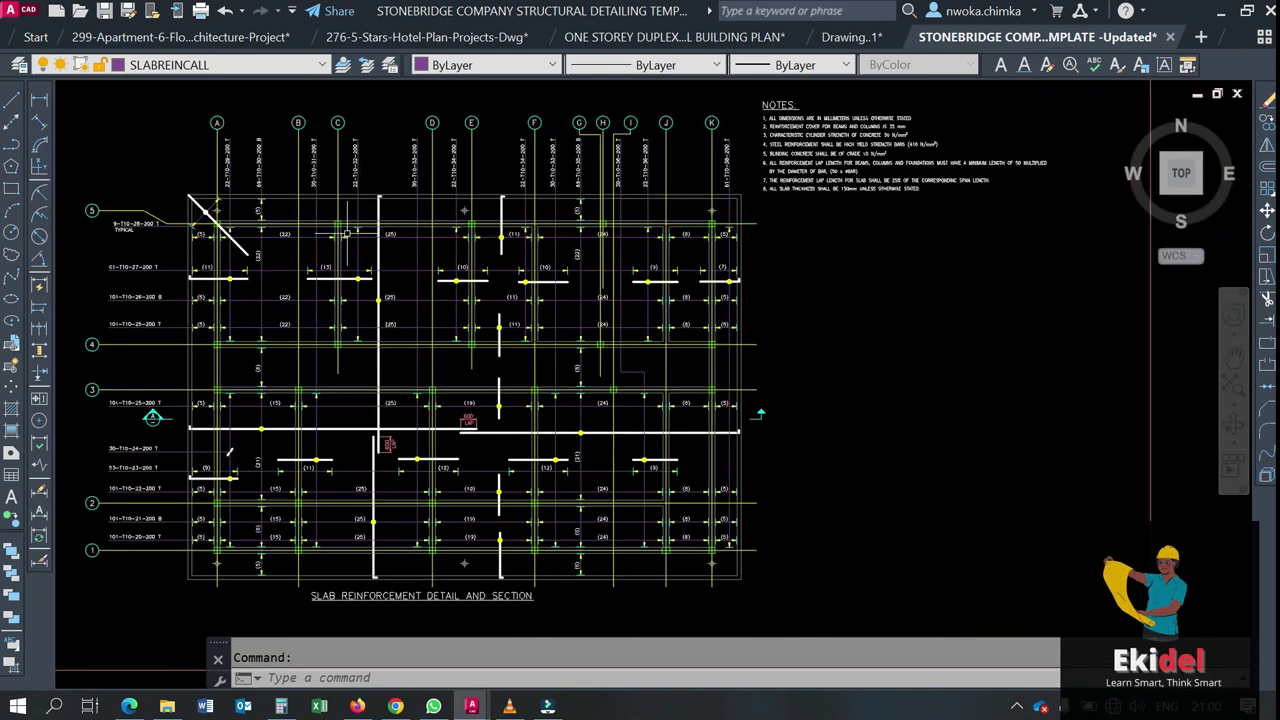
scroll(395, 232, "down", 4)
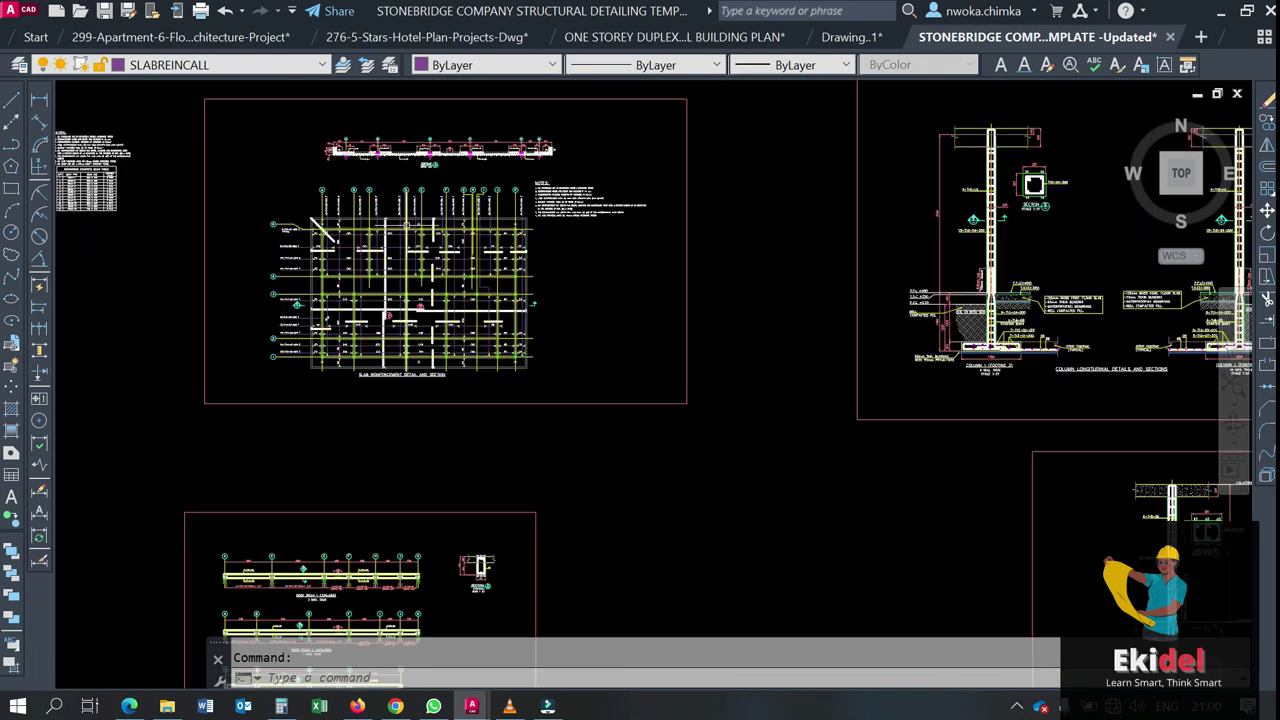
scroll(399, 231, "down", 3)
scroll(300, 145, "down", 5)
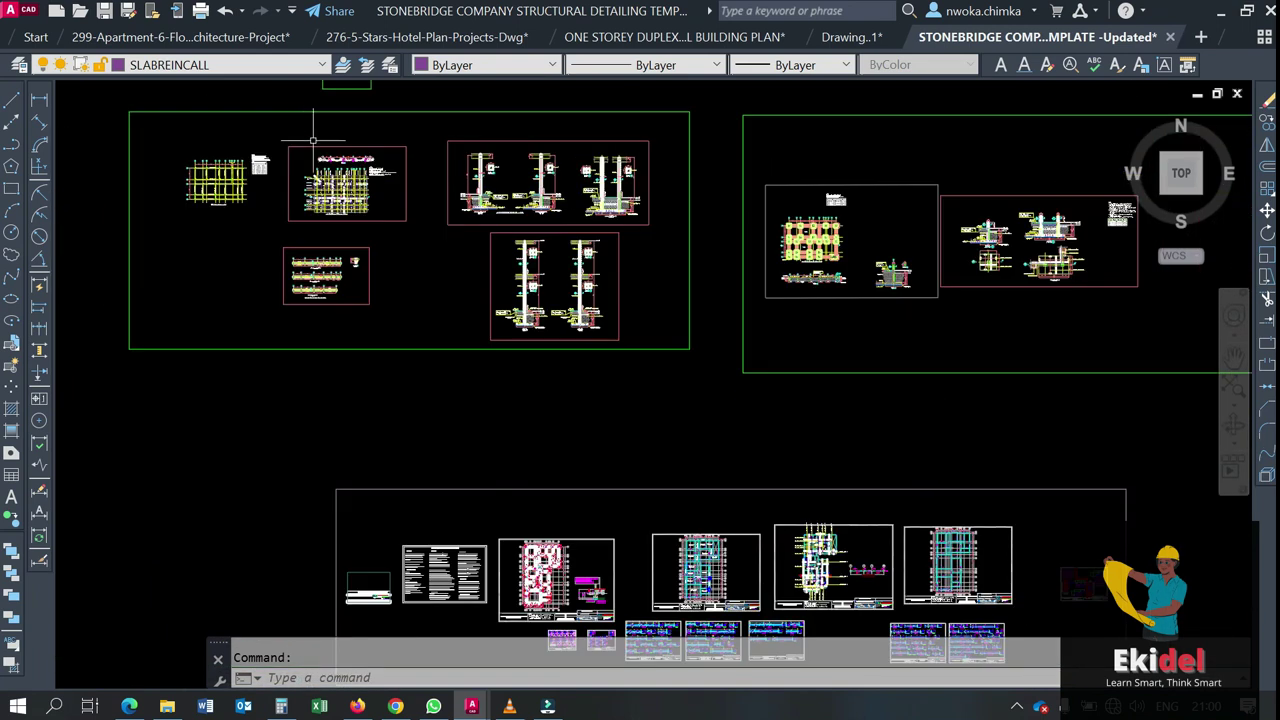
scroll(407, 459, "up", 8)
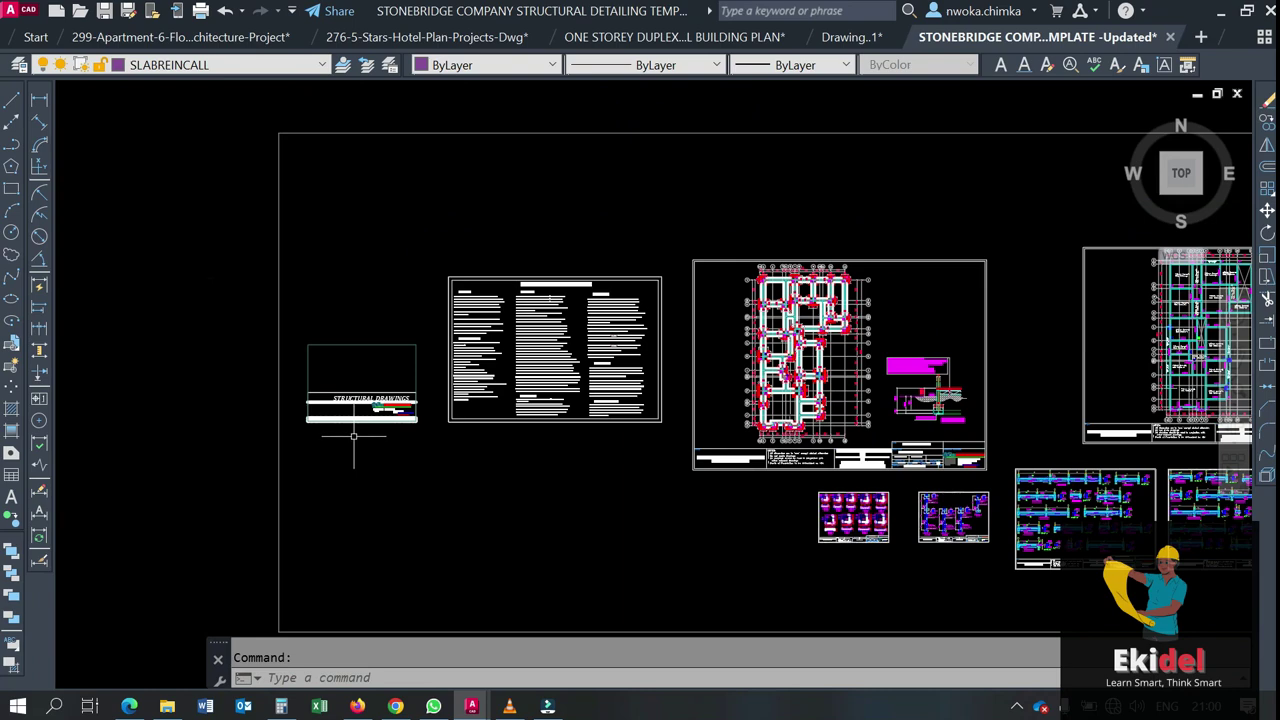
scroll(312, 358, "down", 3)
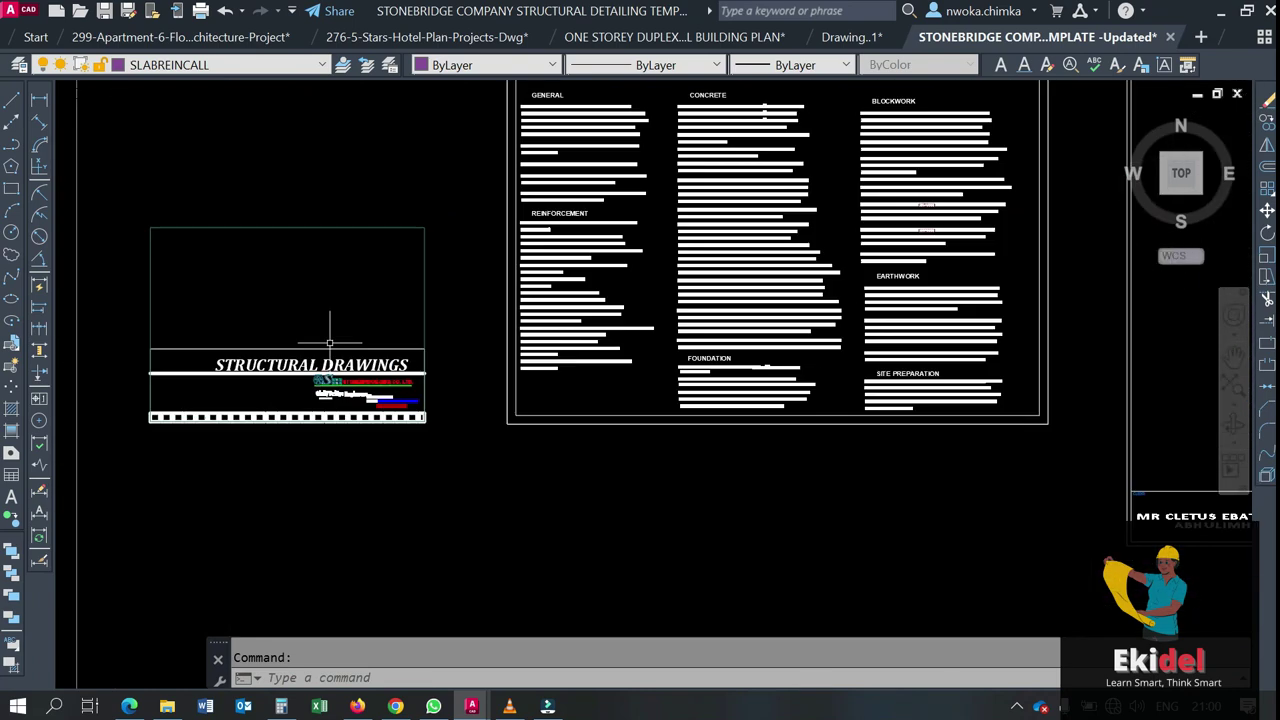
scroll(381, 296, "up", 3)
scroll(234, 294, "down", 5)
Pan across the foundation plan and the detail sheets to its right
middle_click_drag(749, 263, 355, 287)
scroll(498, 275, "down", 3)
middle_click_drag(706, 333, 373, 258)
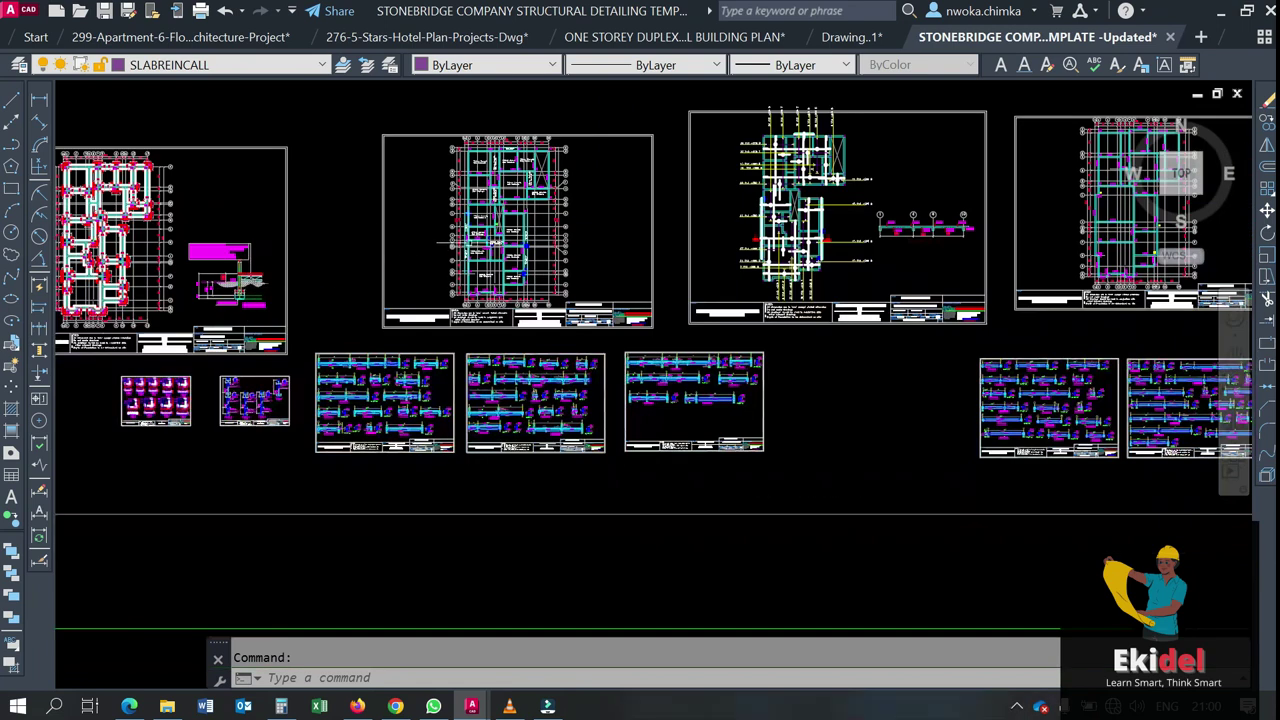
middle_click_drag(555, 269, 469, 297)
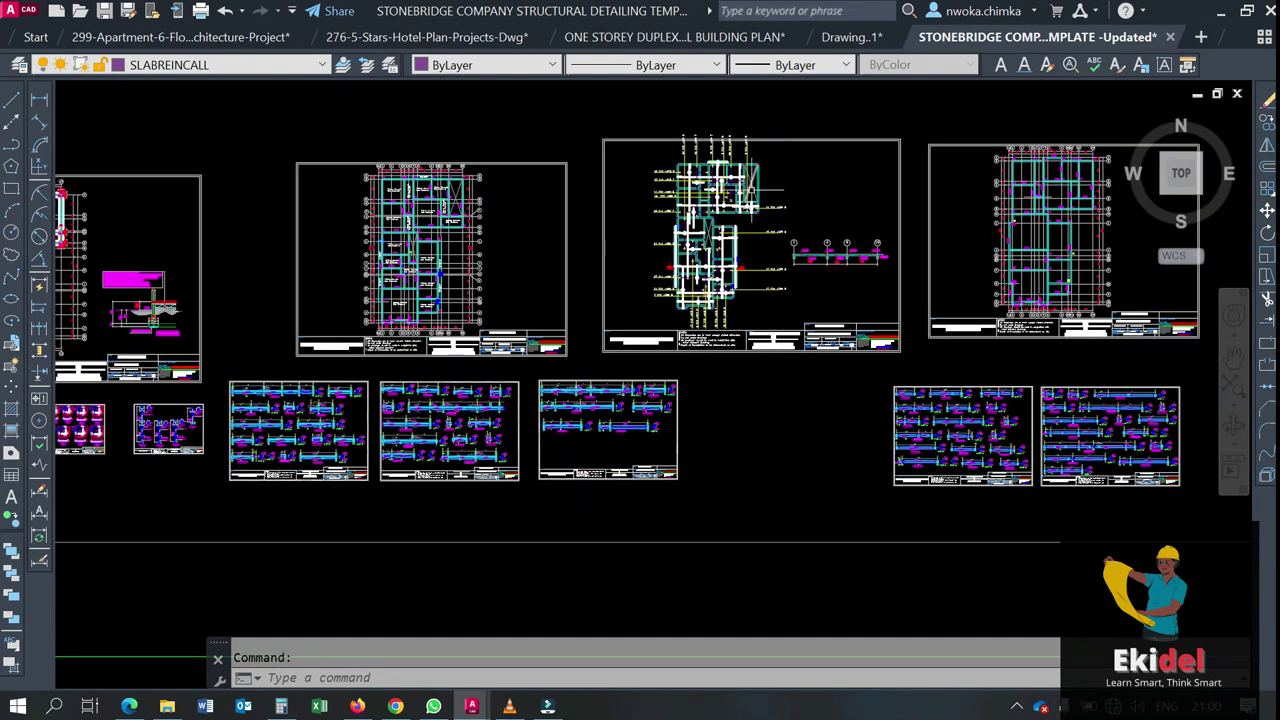
scroll(744, 257, "down", 10)
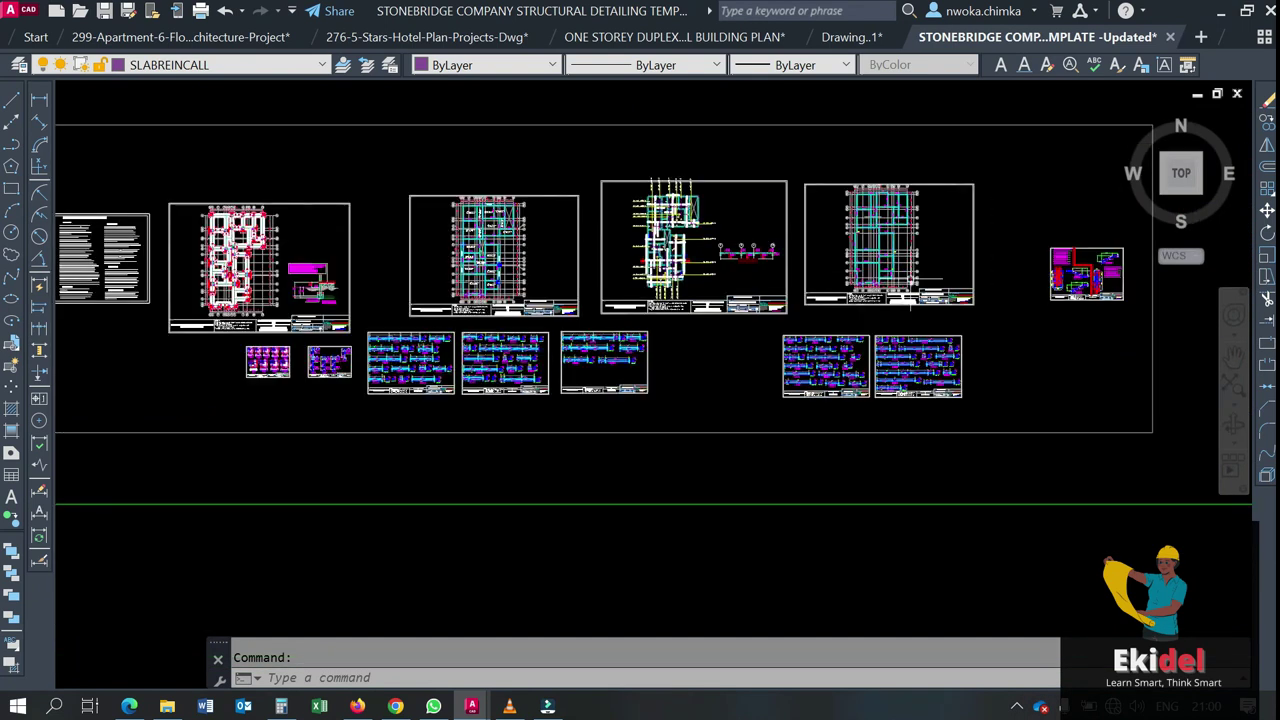
mouse_move(720, 214)
middle_mouse_down()
mouse_move(537, 251)
mouse_move(322, 265)
middle_mouse_up()
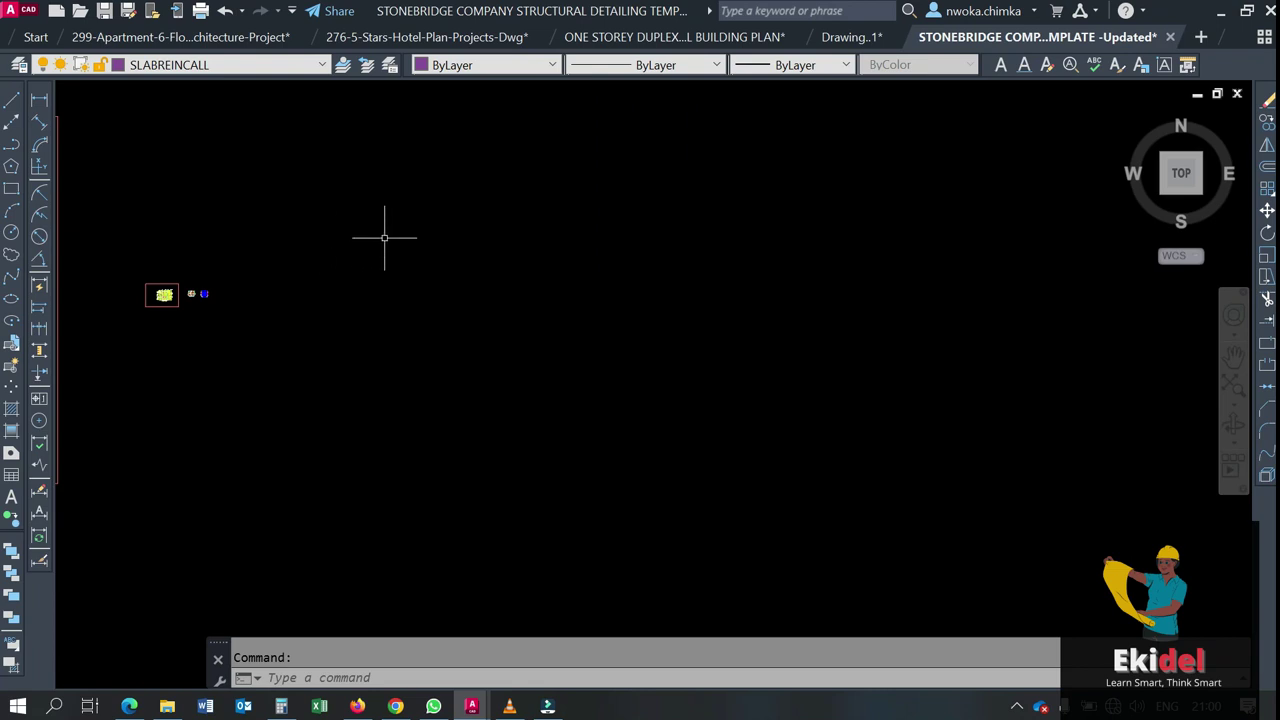
Switch back to Drawing..1 and zoom to fit the beam details
left_click(851, 40)
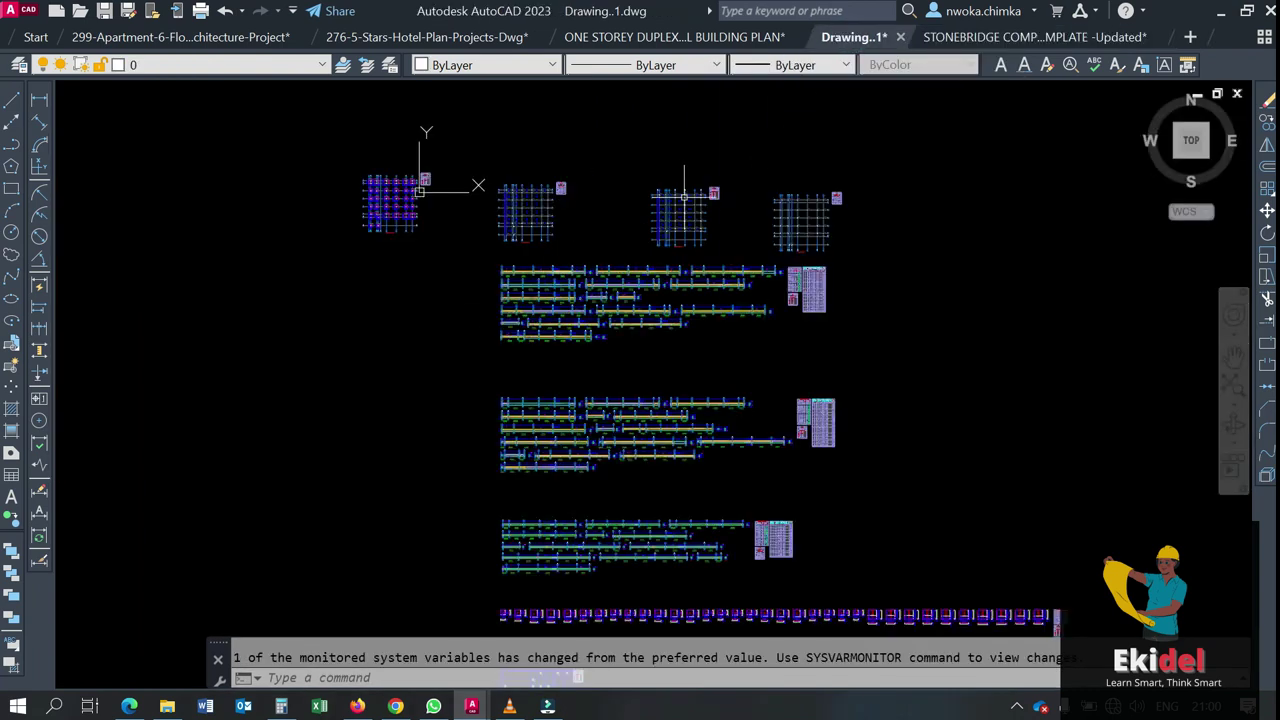
scroll(587, 228, "down", 2)
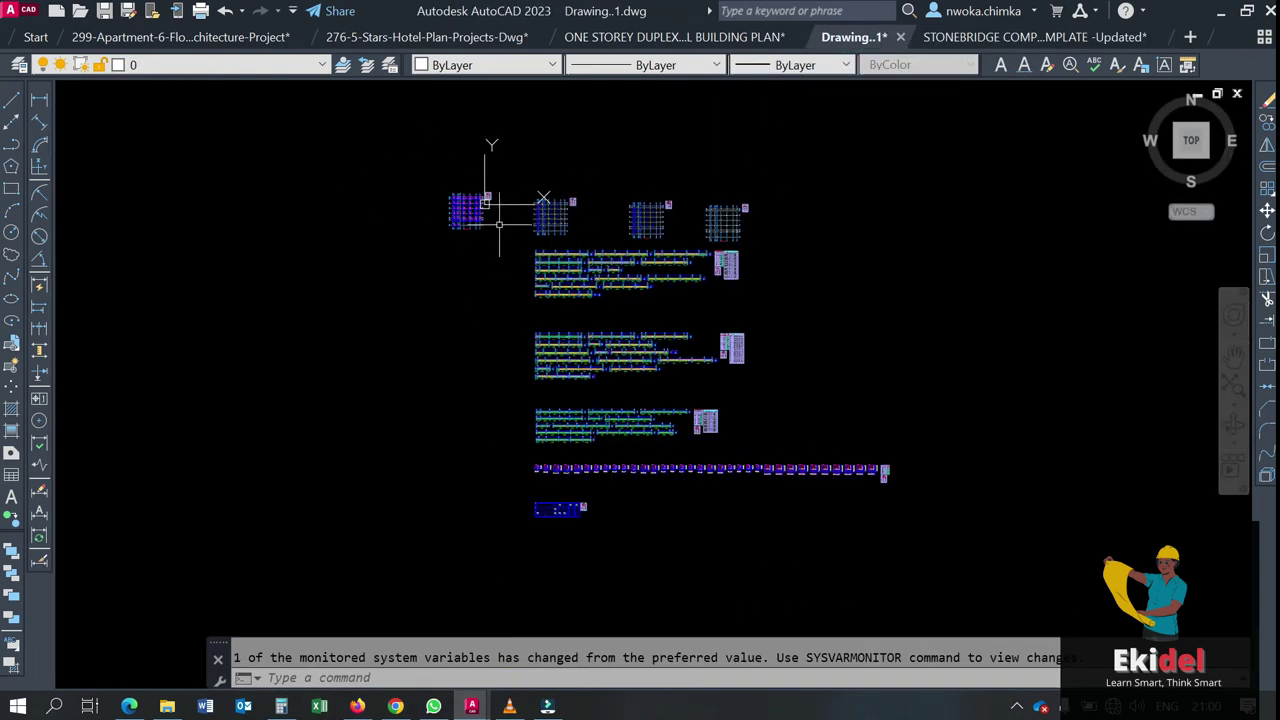
scroll(500, 230, "up", 2)
scroll(455, 207, "down", 2)
scroll(439, 193, "down", 2)
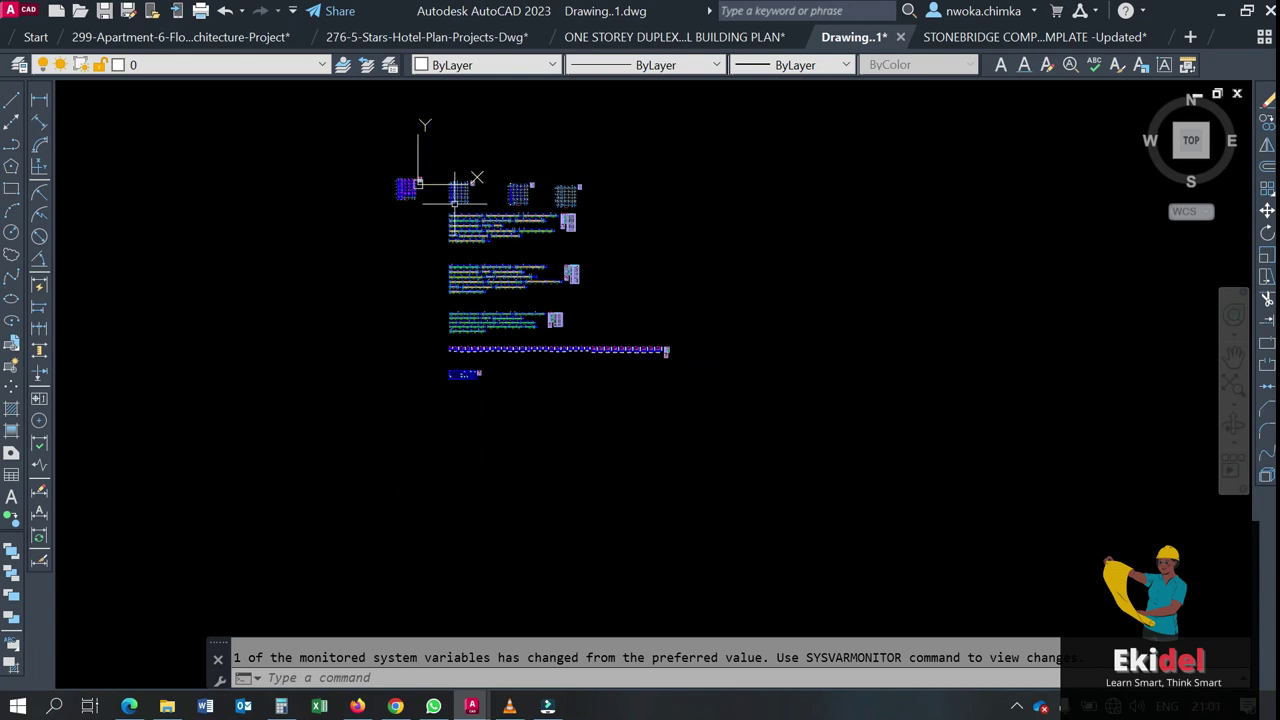
Window-select all beam reinforcement details, copy them, and return to the Stonebridge template
left_click(352, 131)
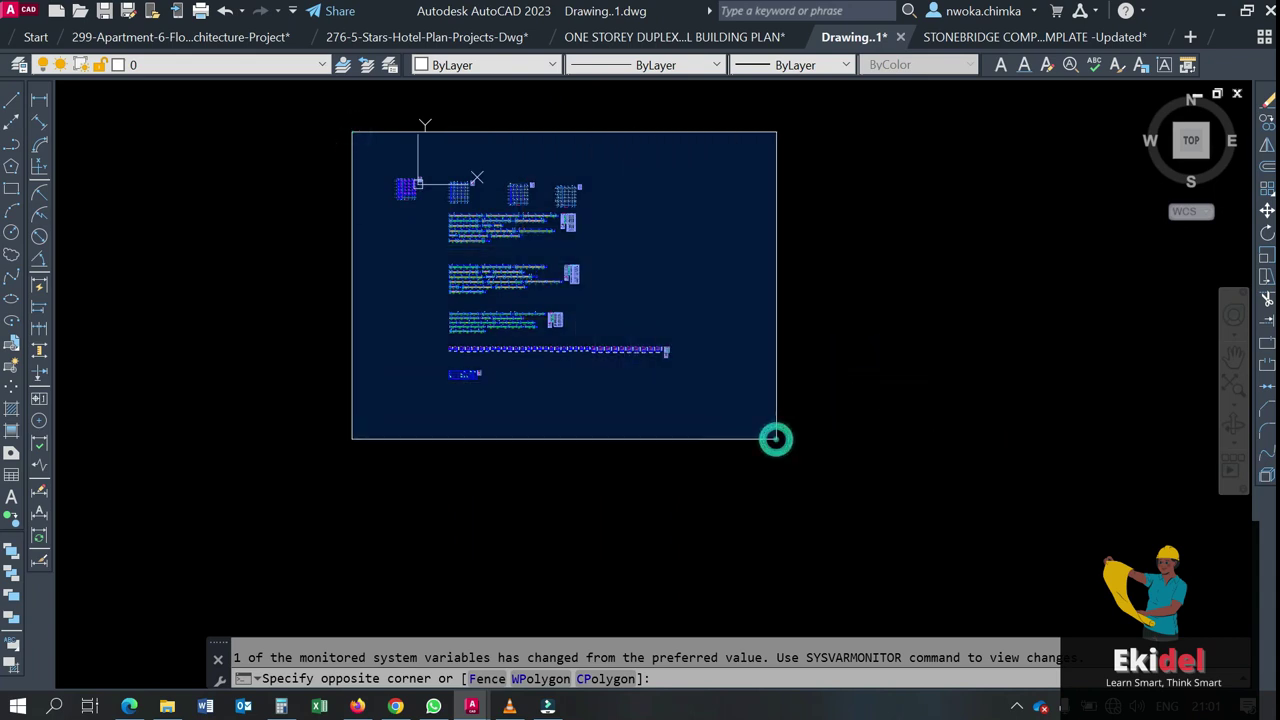
left_click(771, 437)
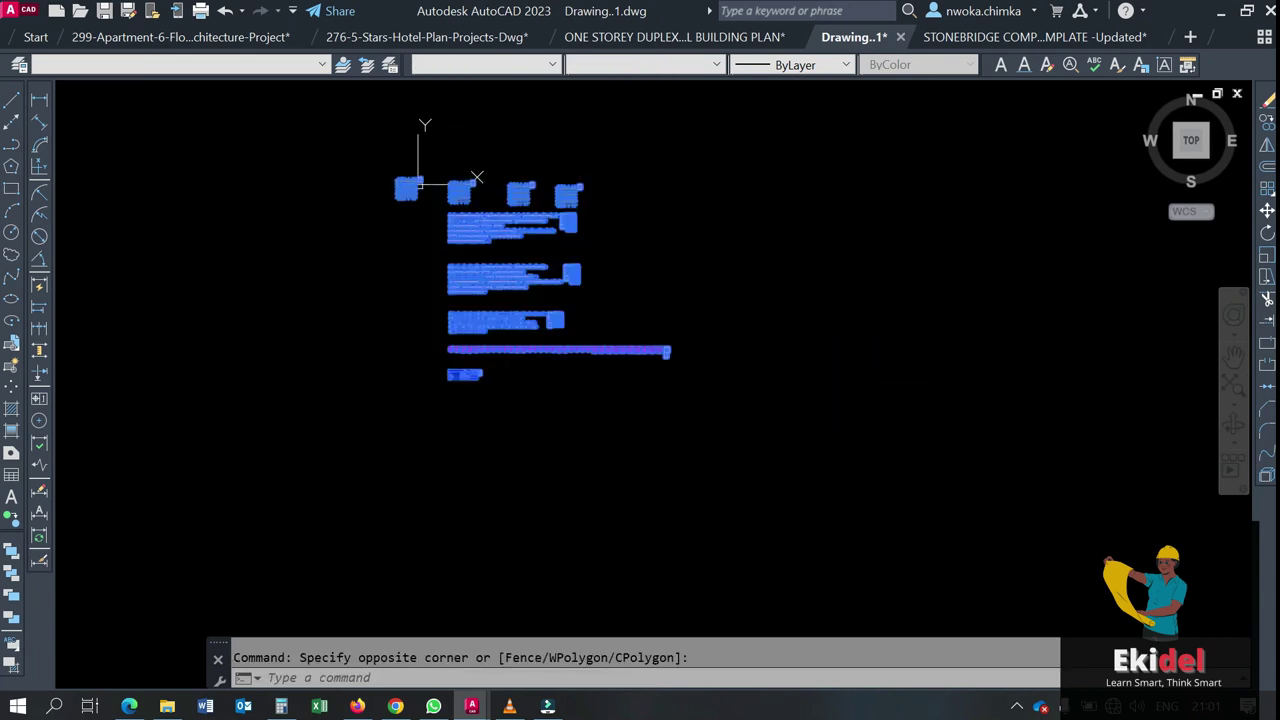
right_click(549, 248)
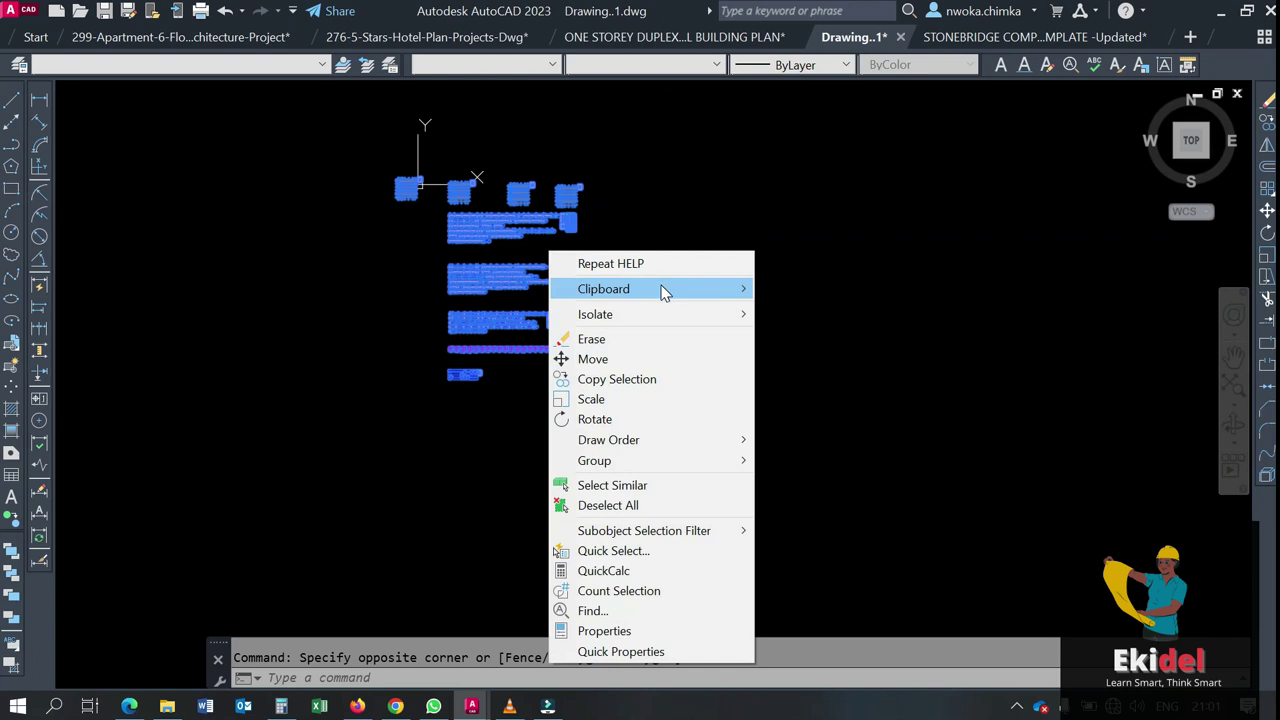
mouse_move(663, 289)
left_click(782, 337)
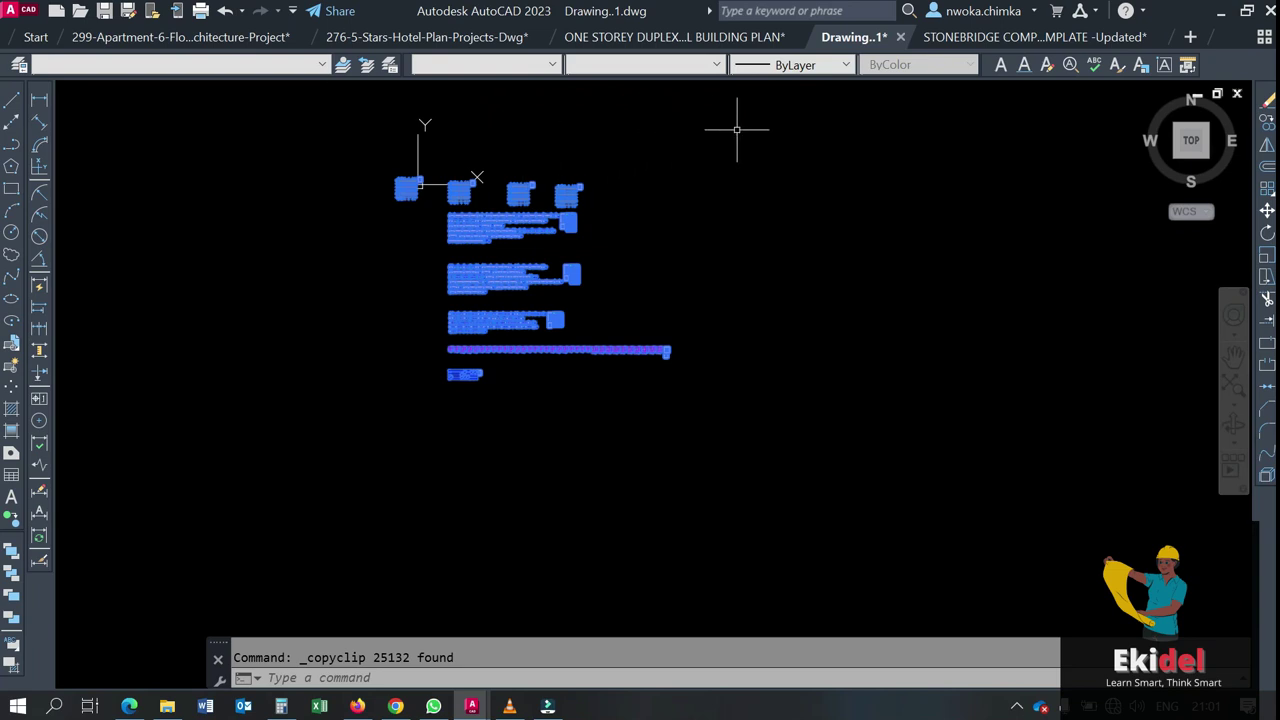
key("Escape")
left_click(978, 37)
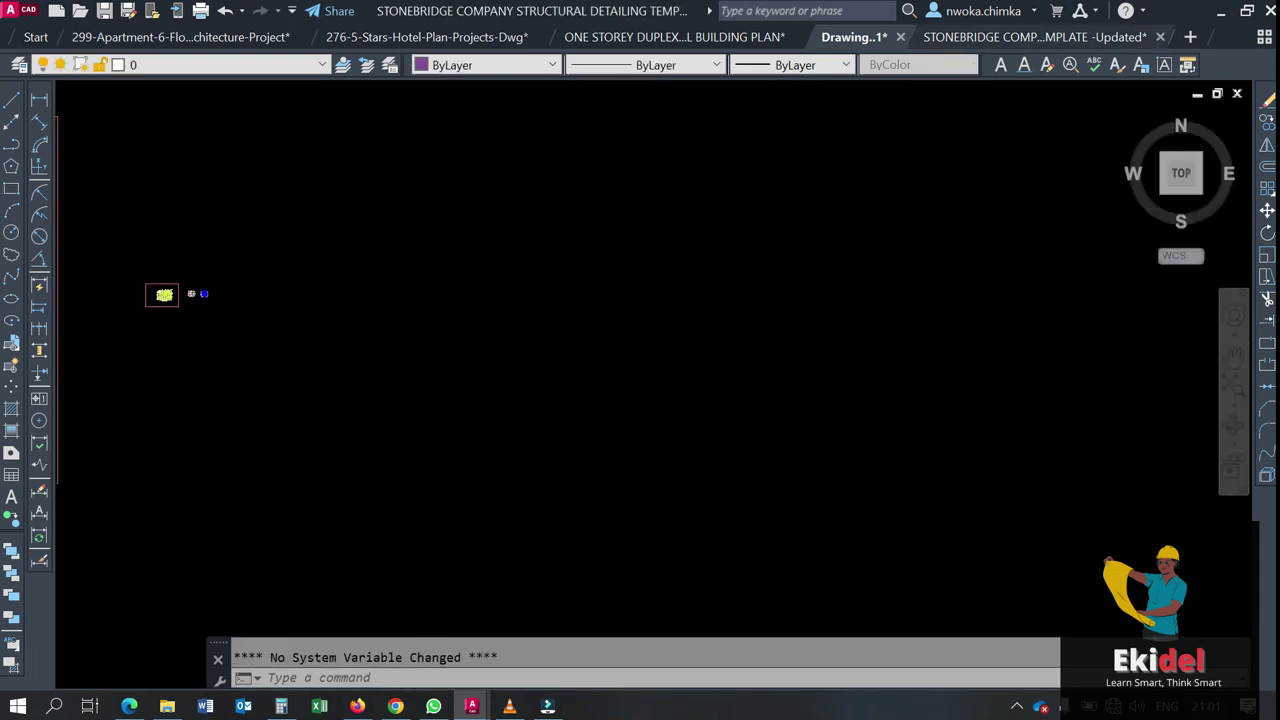
Draw a large rectangle beside the existing frames, then zoom to check it
mouse_move(955, 45)
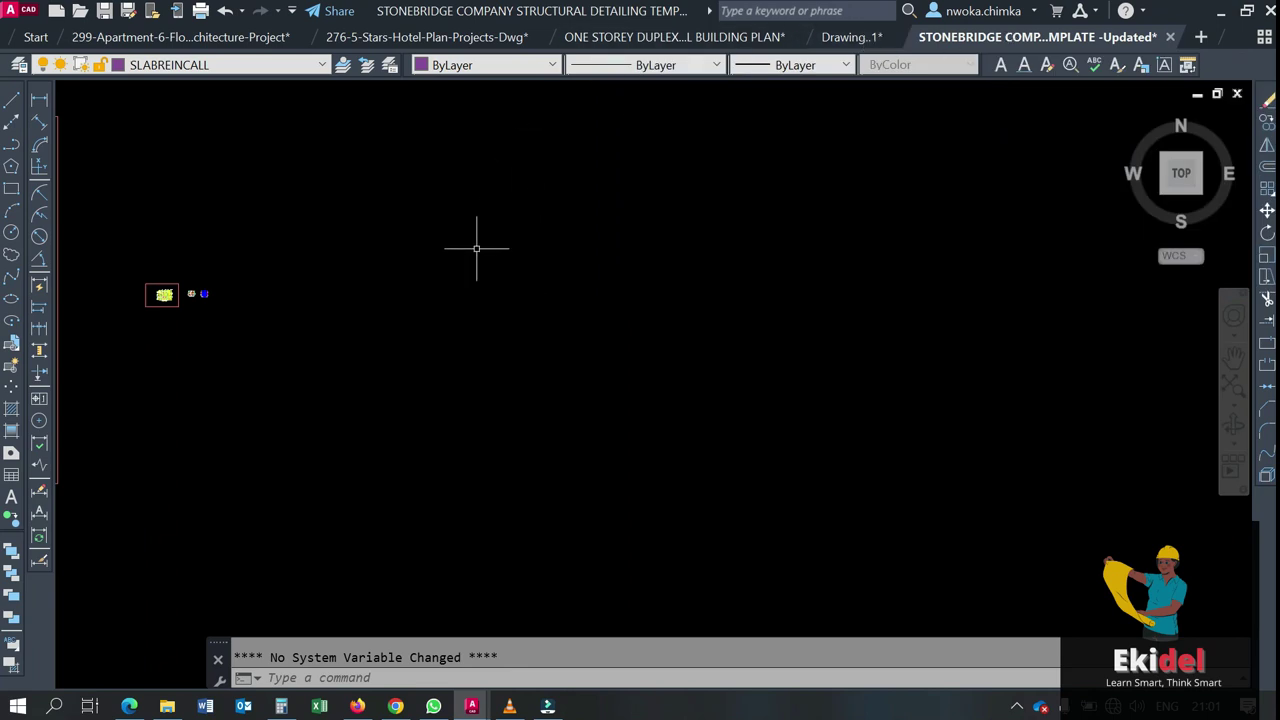
left_click(11, 190)
left_click(347, 107)
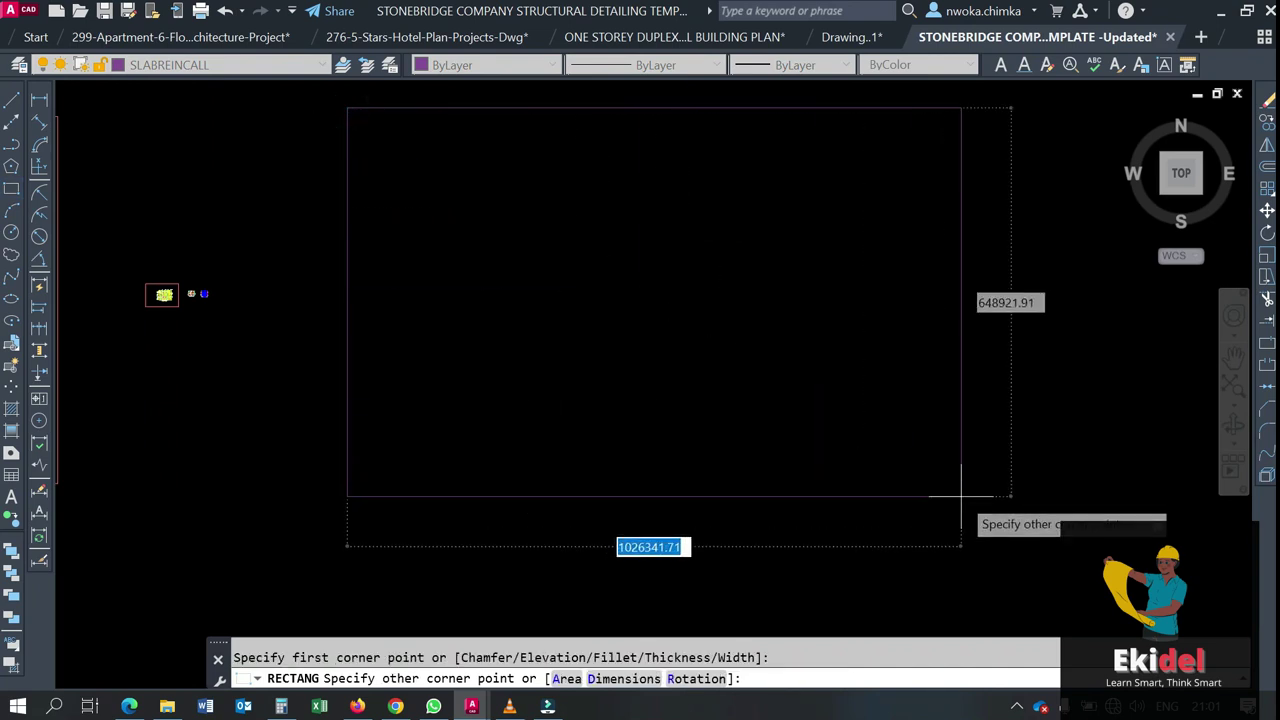
left_click(1050, 576)
scroll(868, 250, "down", 4)
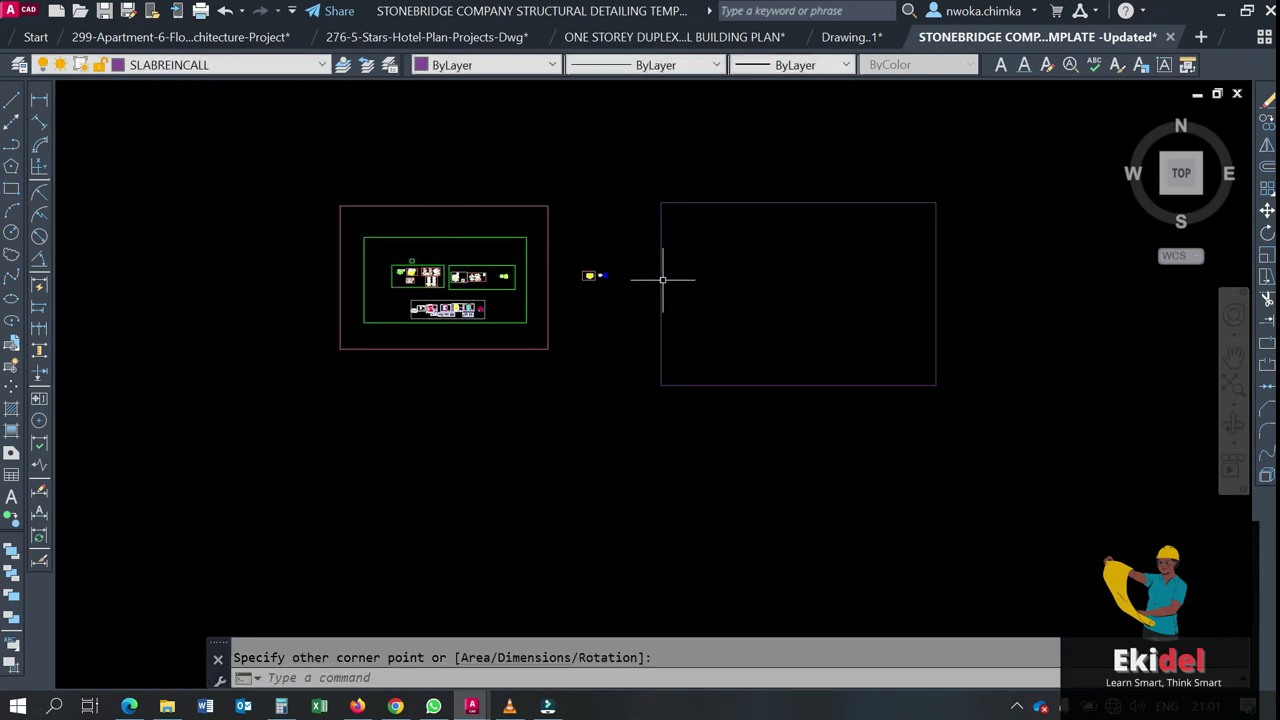
scroll(807, 254, "up", 2)
scroll(178, 280, "up", 2)
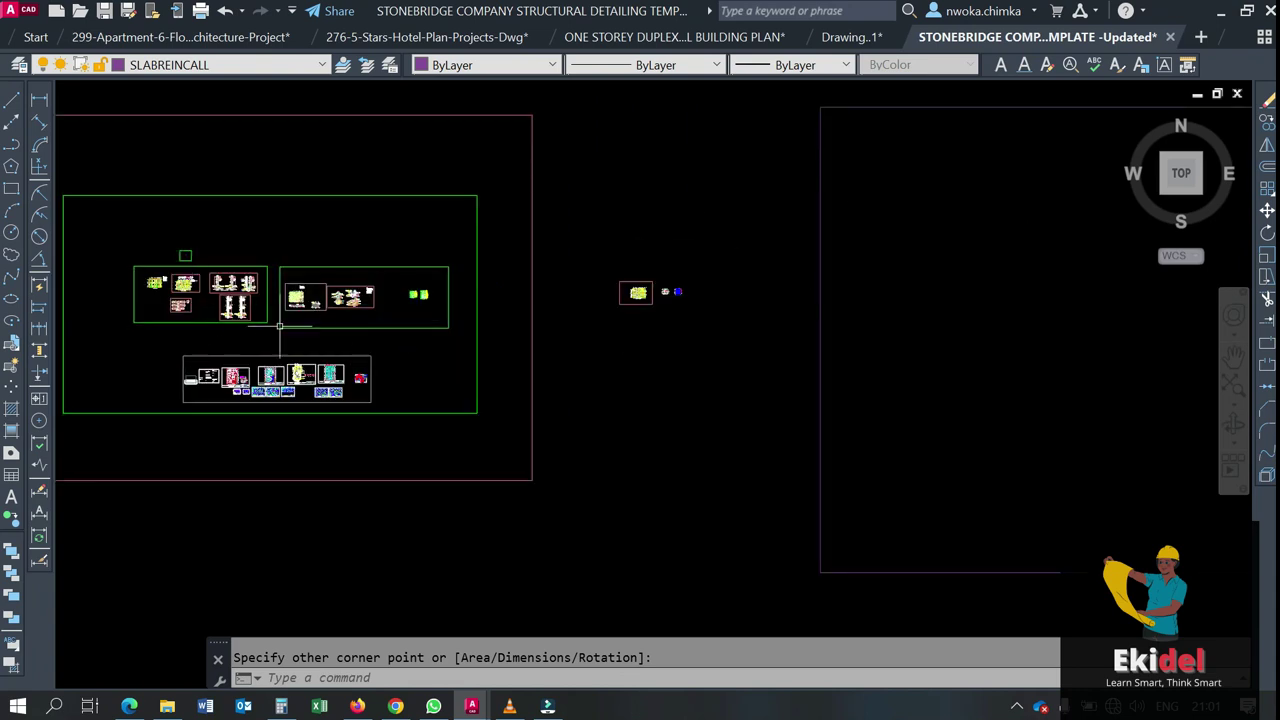
scroll(626, 277, "down", 3)
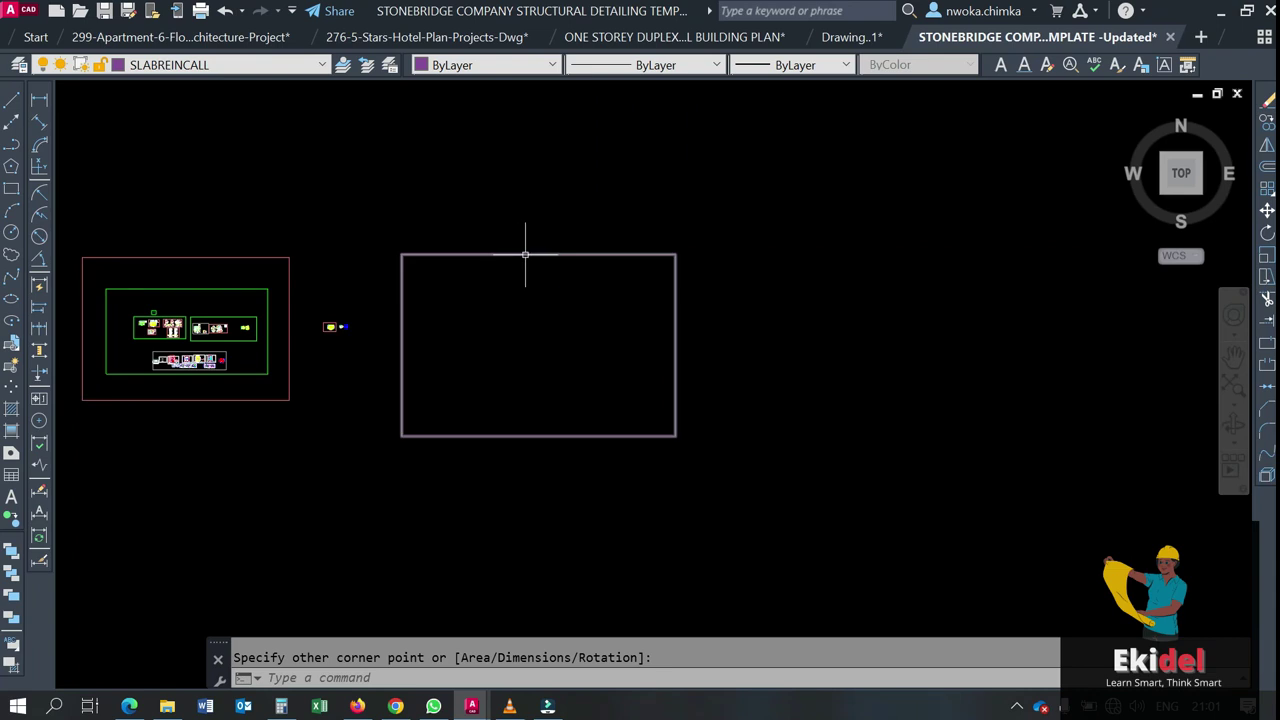
scroll(485, 368, "up", 2)
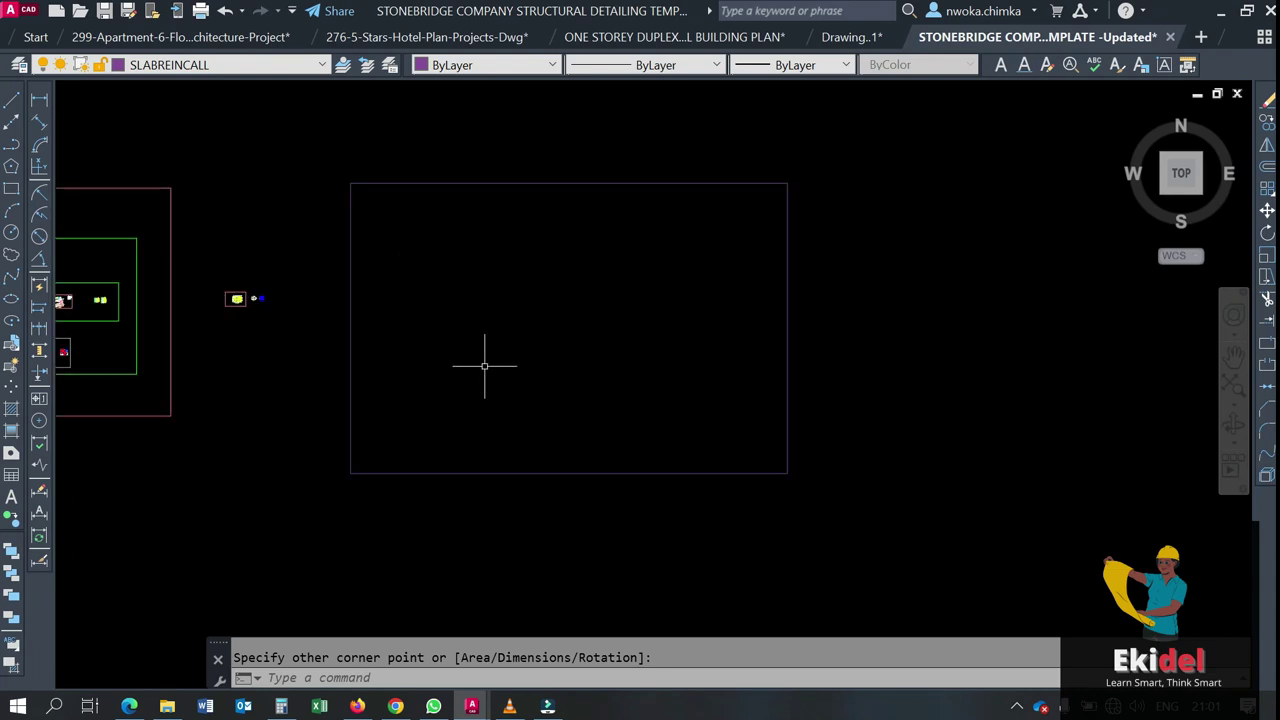
Paste the copied beam details with Ctrl+V at a point inside the new rectangle
right_click(433, 230)
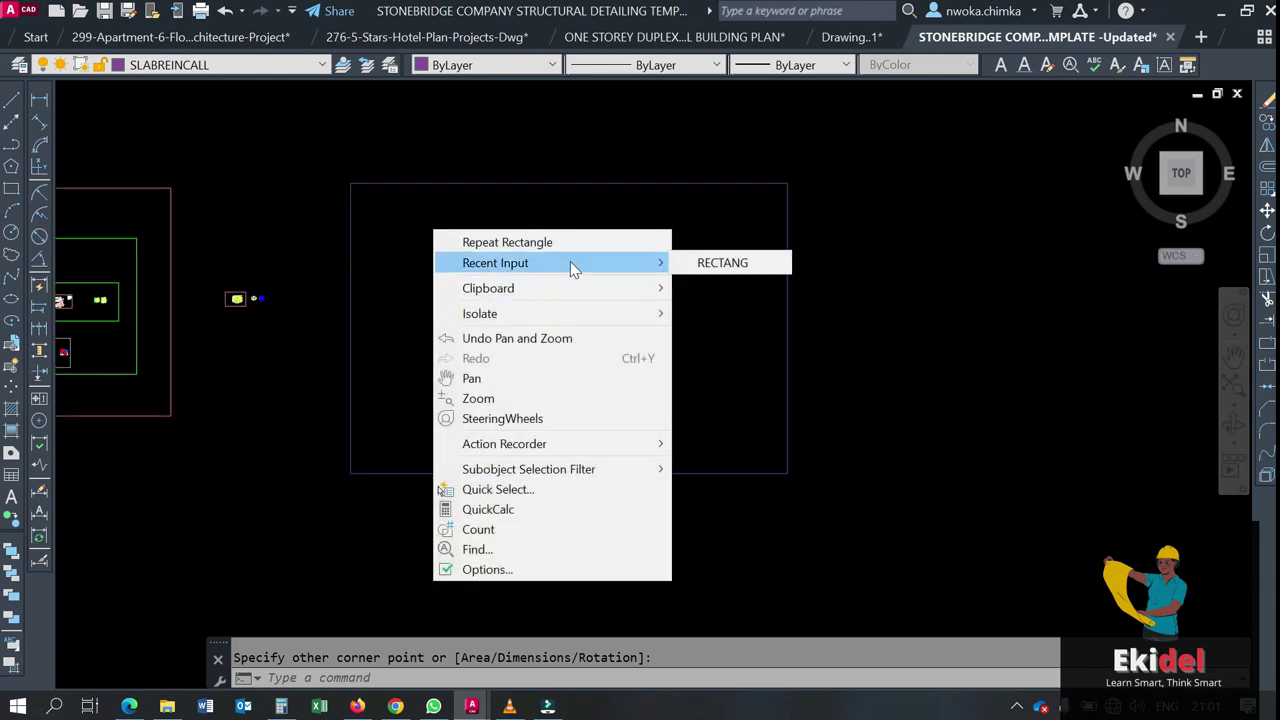
mouse_move(583, 288)
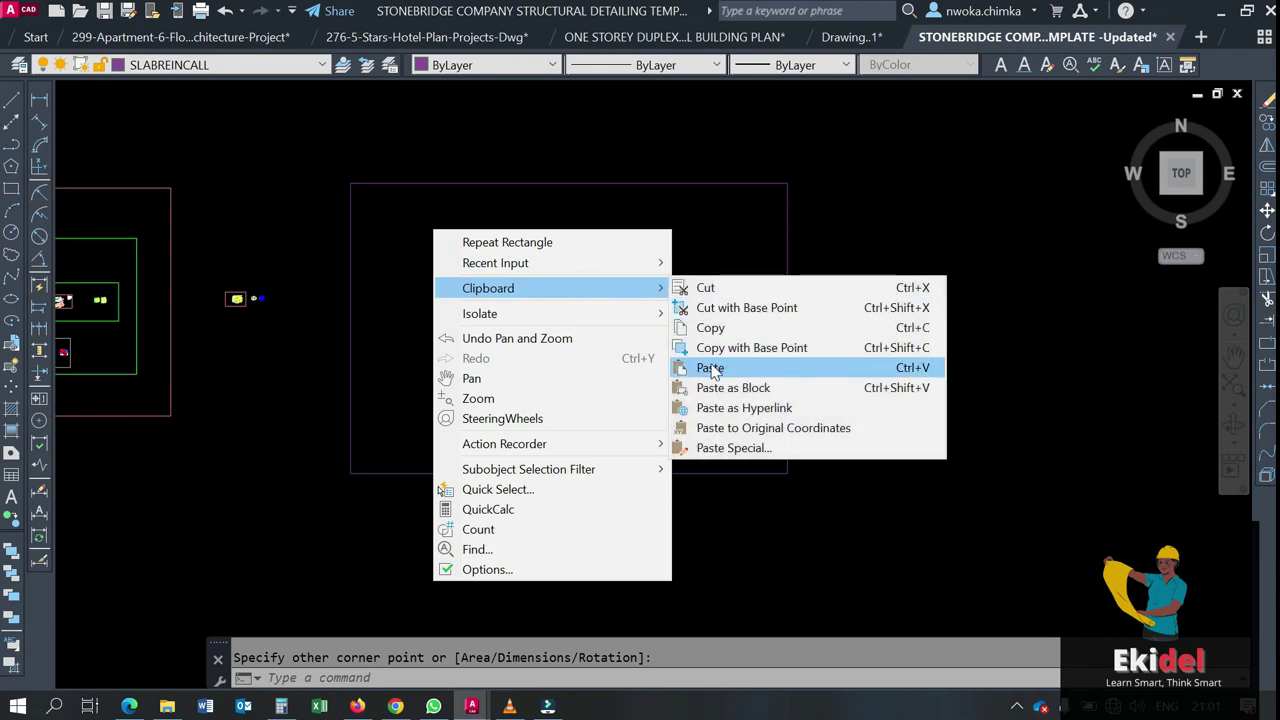
key("Escape")
key("ctrl+v")
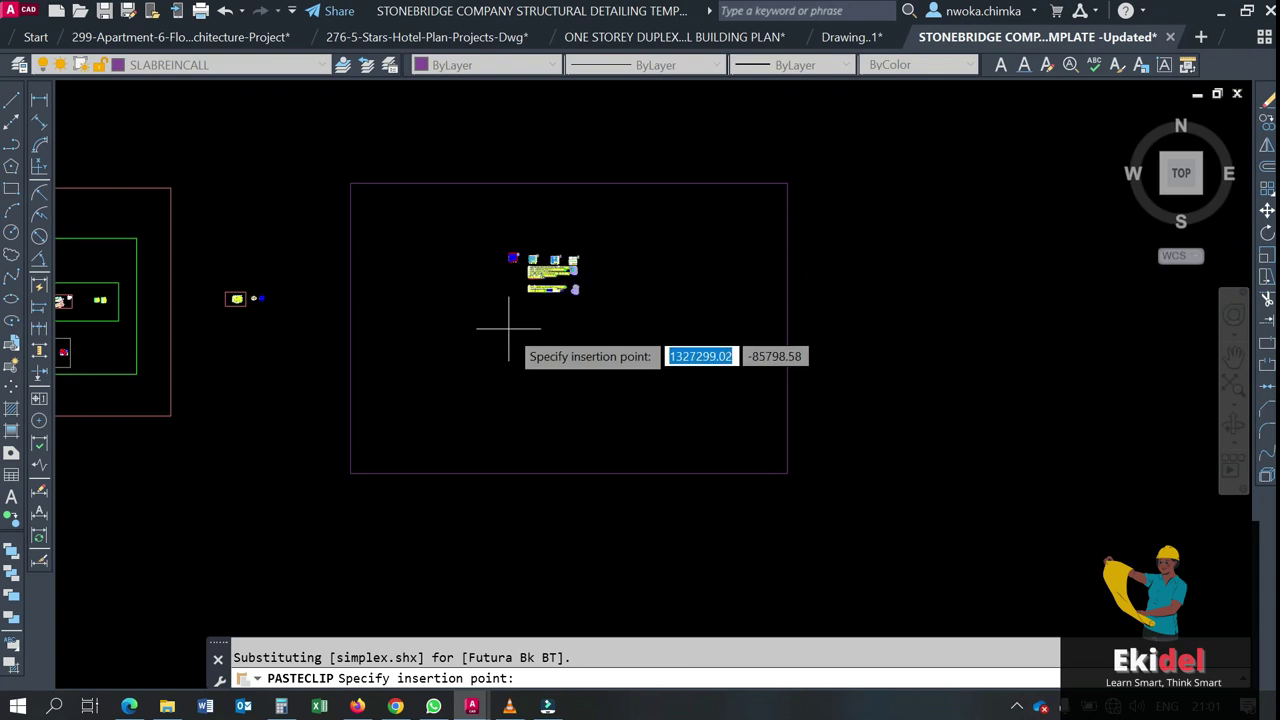
left_click(508, 328)
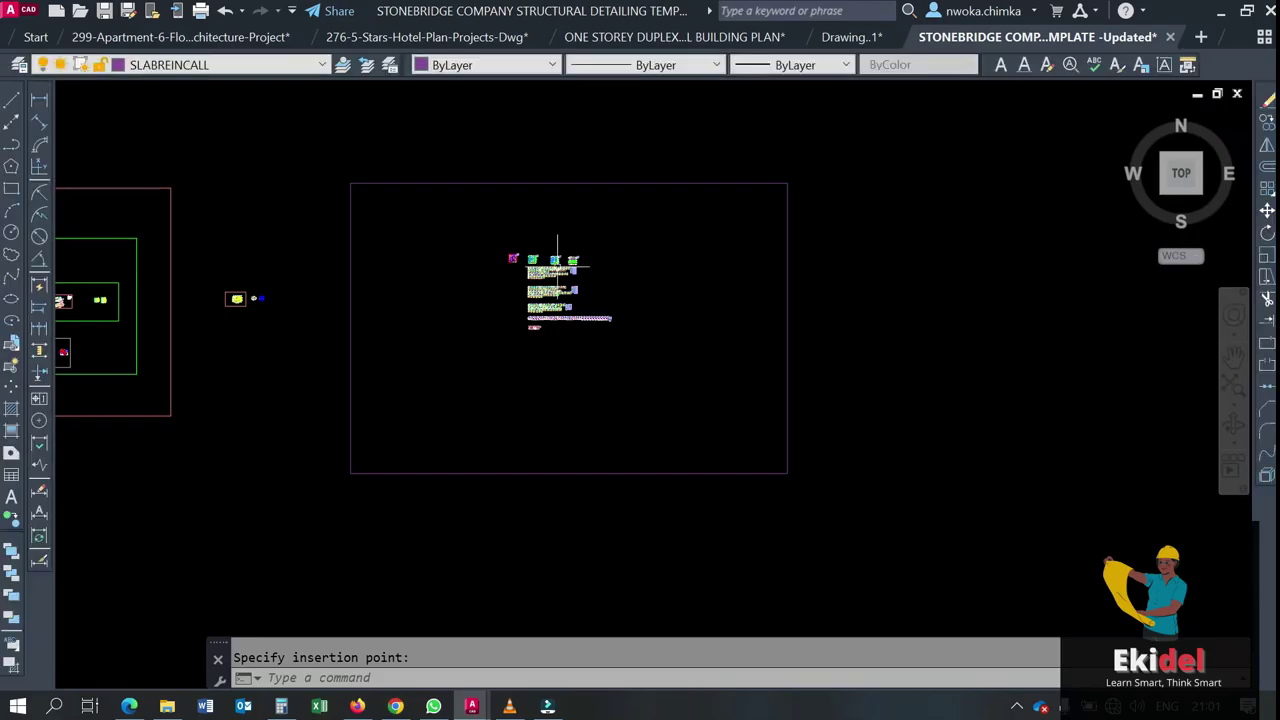
scroll(557, 258, "up", 10)
scroll(468, 298, "up", 5)
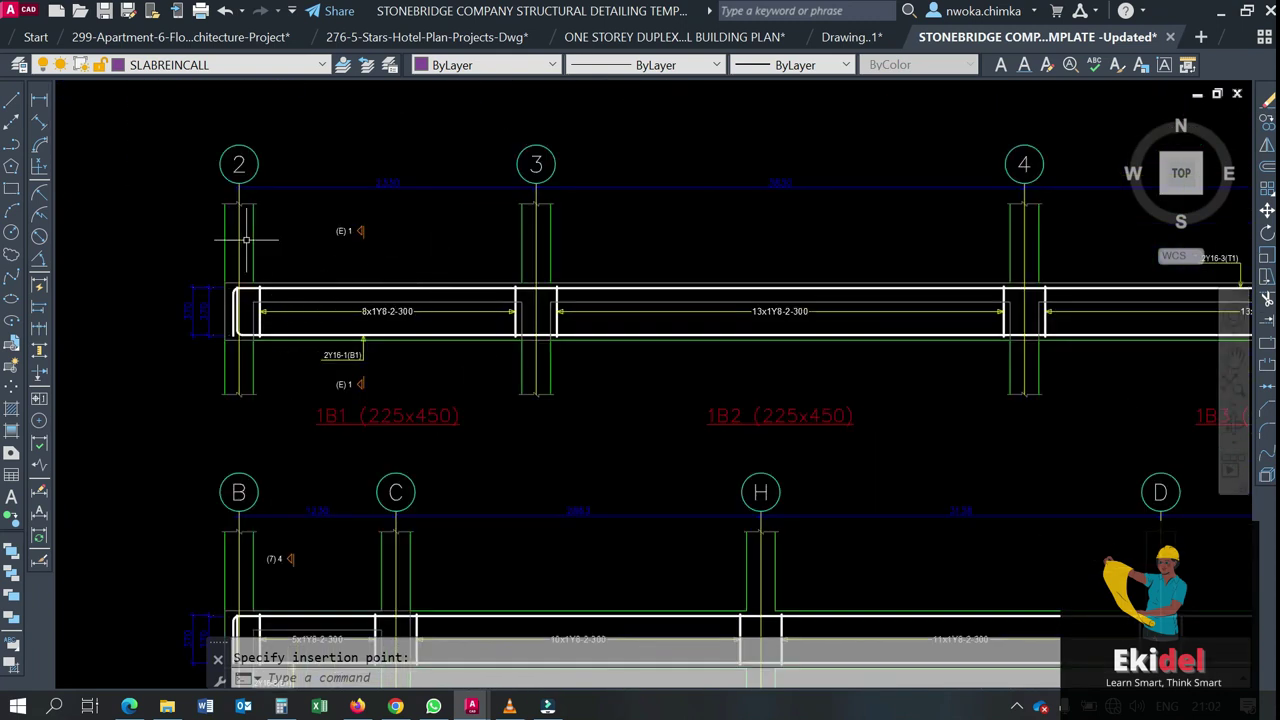
scroll(378, 268, "down", 4)
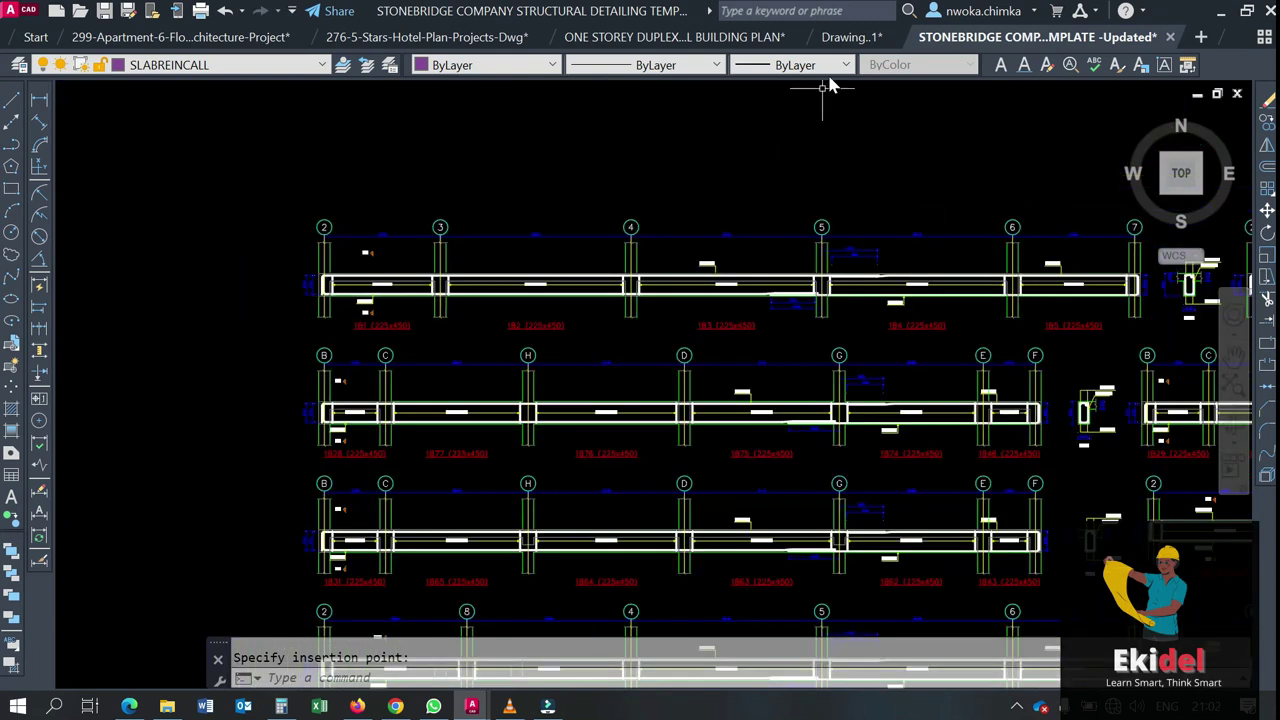
left_click(851, 36)
scroll(467, 203, "up", 5)
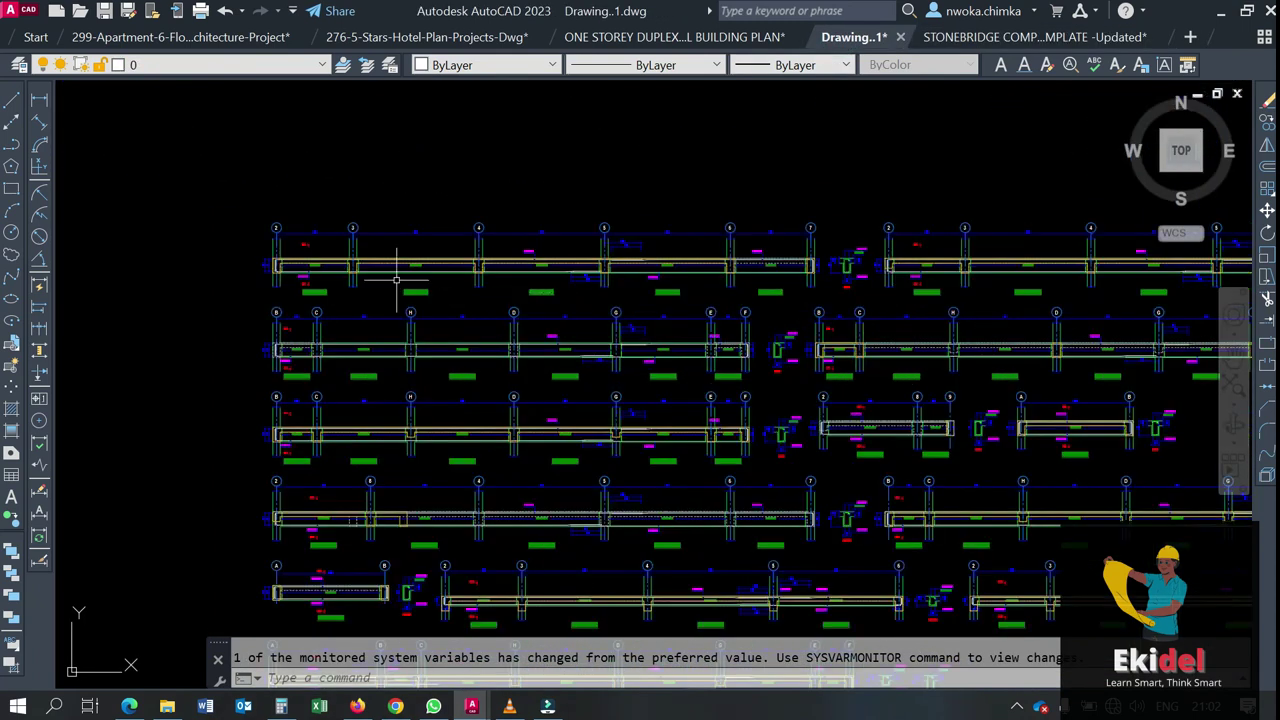
scroll(242, 258, "up", 2)
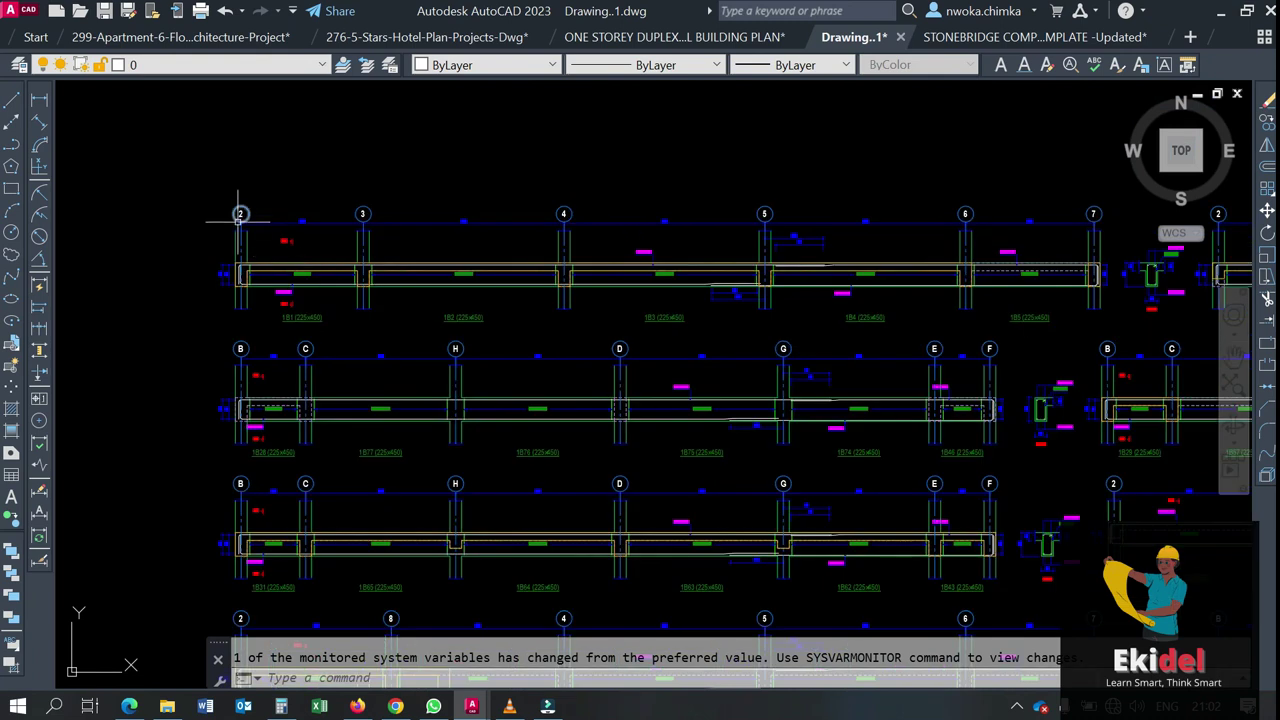
scroll(340, 270, "up", 2)
middle_click_drag(297, 214, 457, 282)
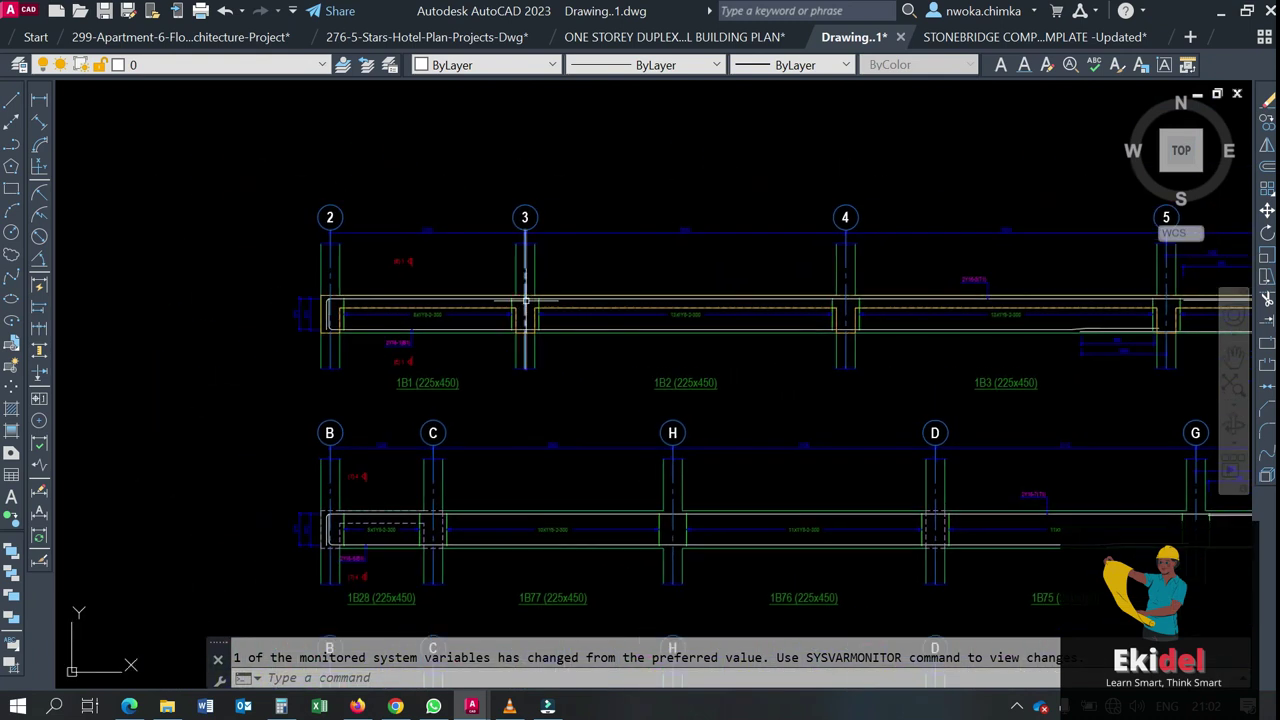
scroll(718, 315, "up", 2)
middle_click_drag(550, 255, 587, 273)
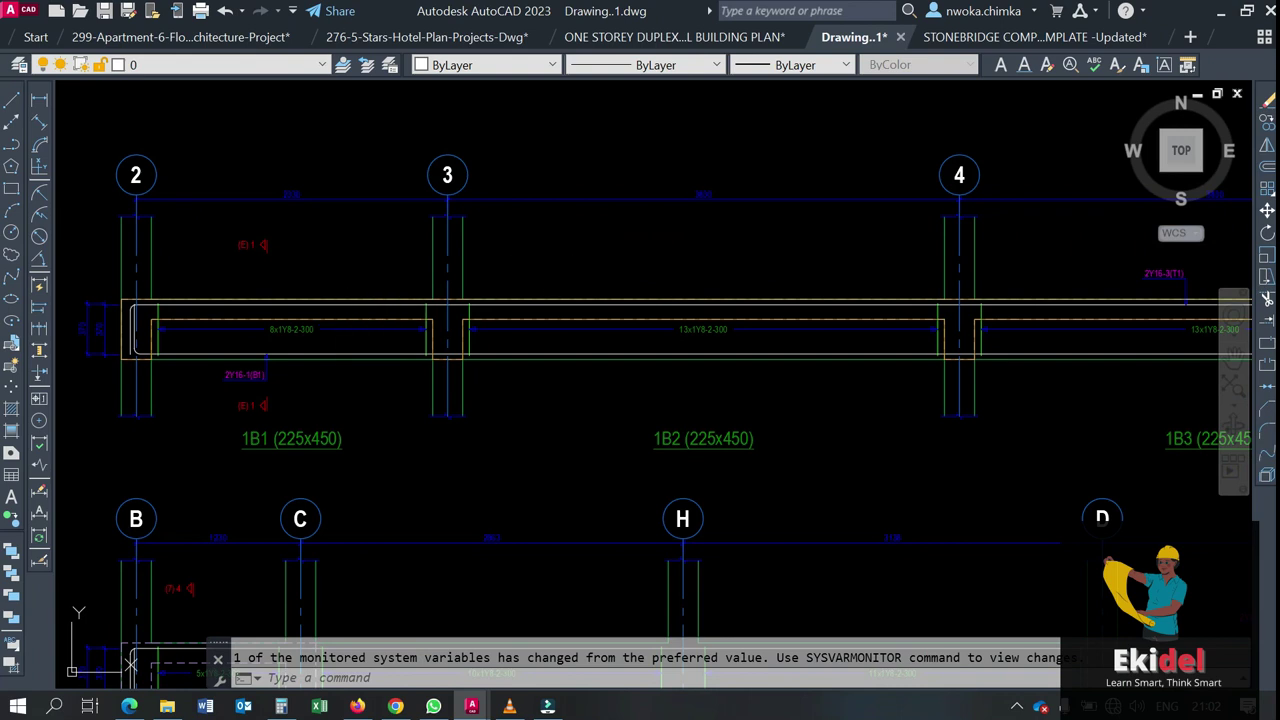
scroll(380, 318, "down", 2)
scroll(230, 315, "down", 3)
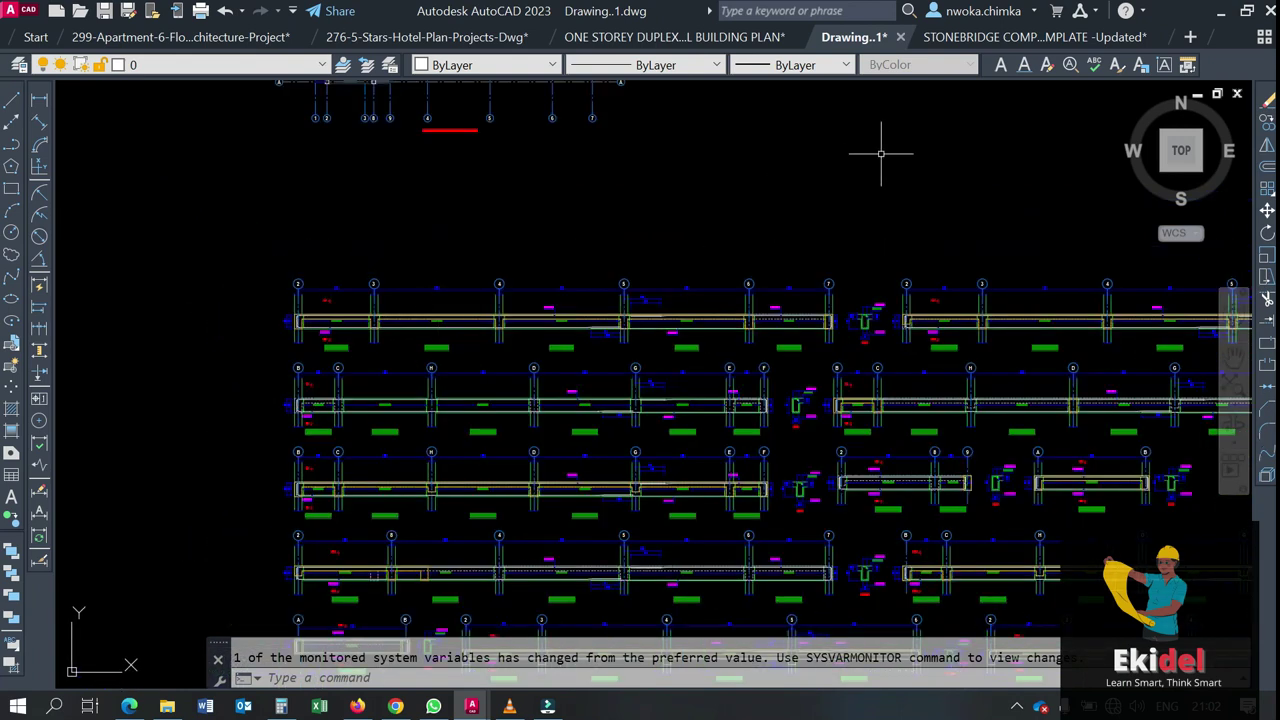
left_click(965, 37)
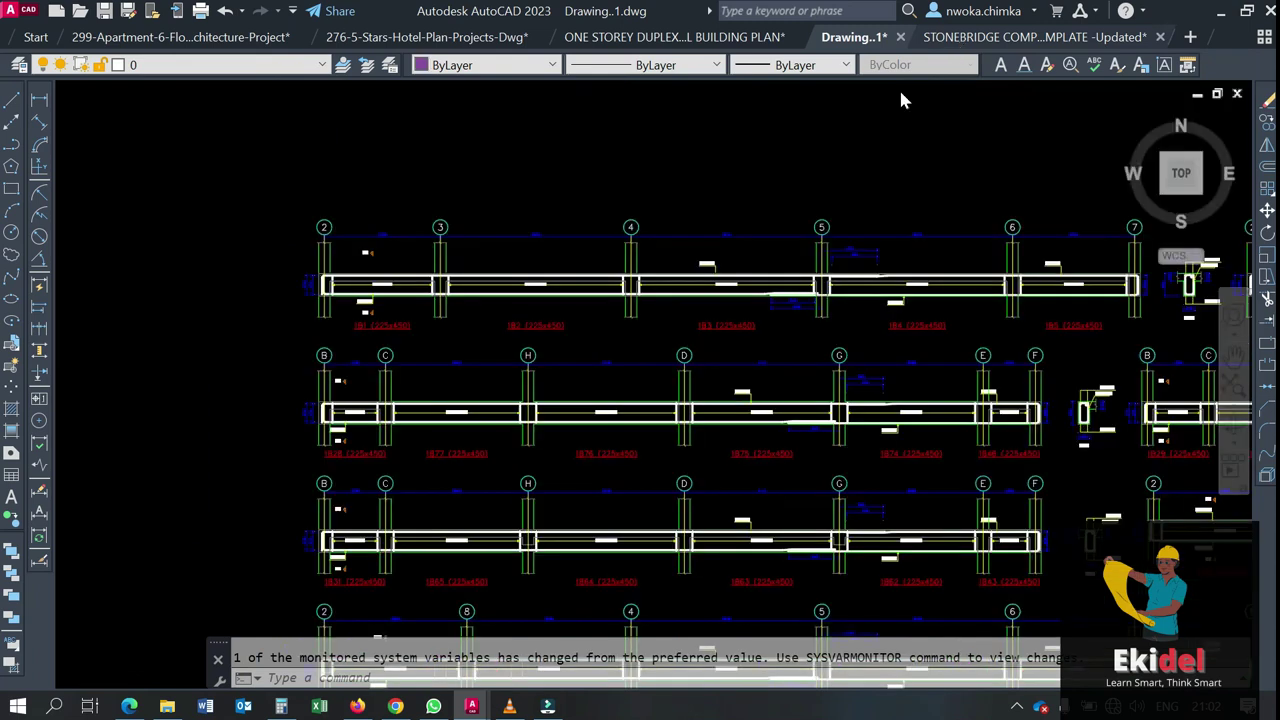
scroll(320, 258, "up", 4)
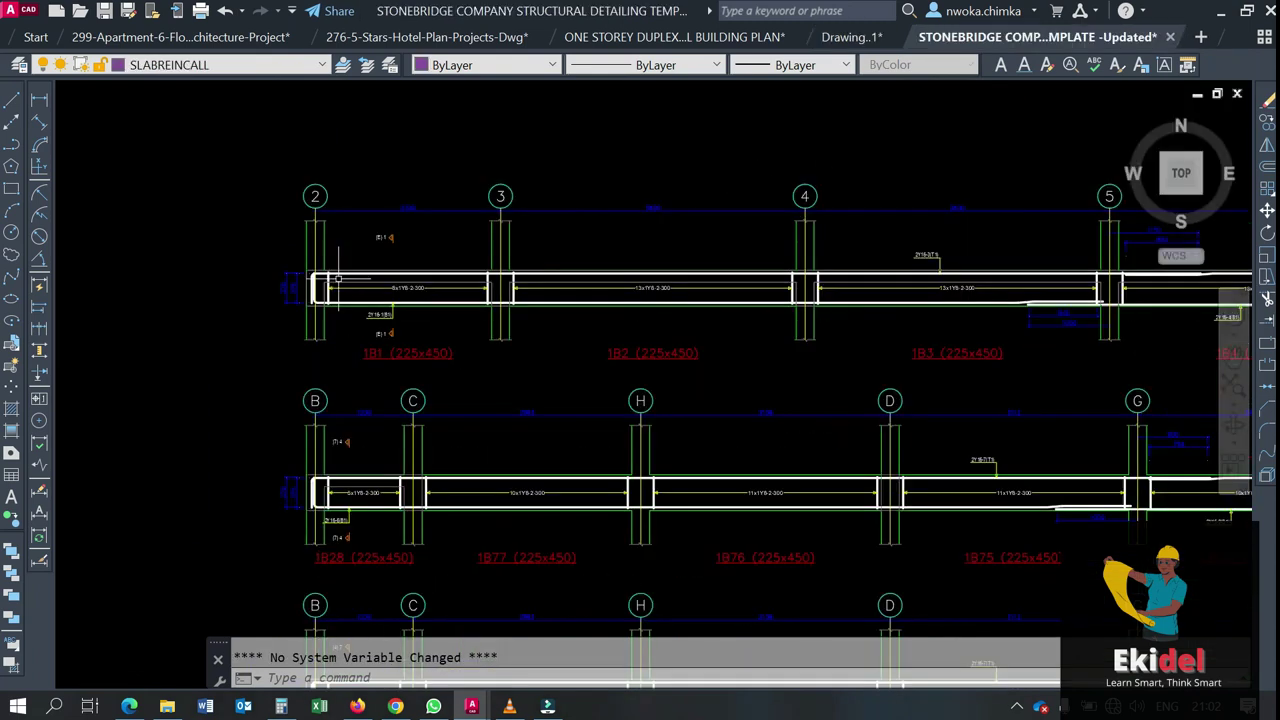
scroll(325, 220, "up", 4)
scroll(375, 288, "down", 4)
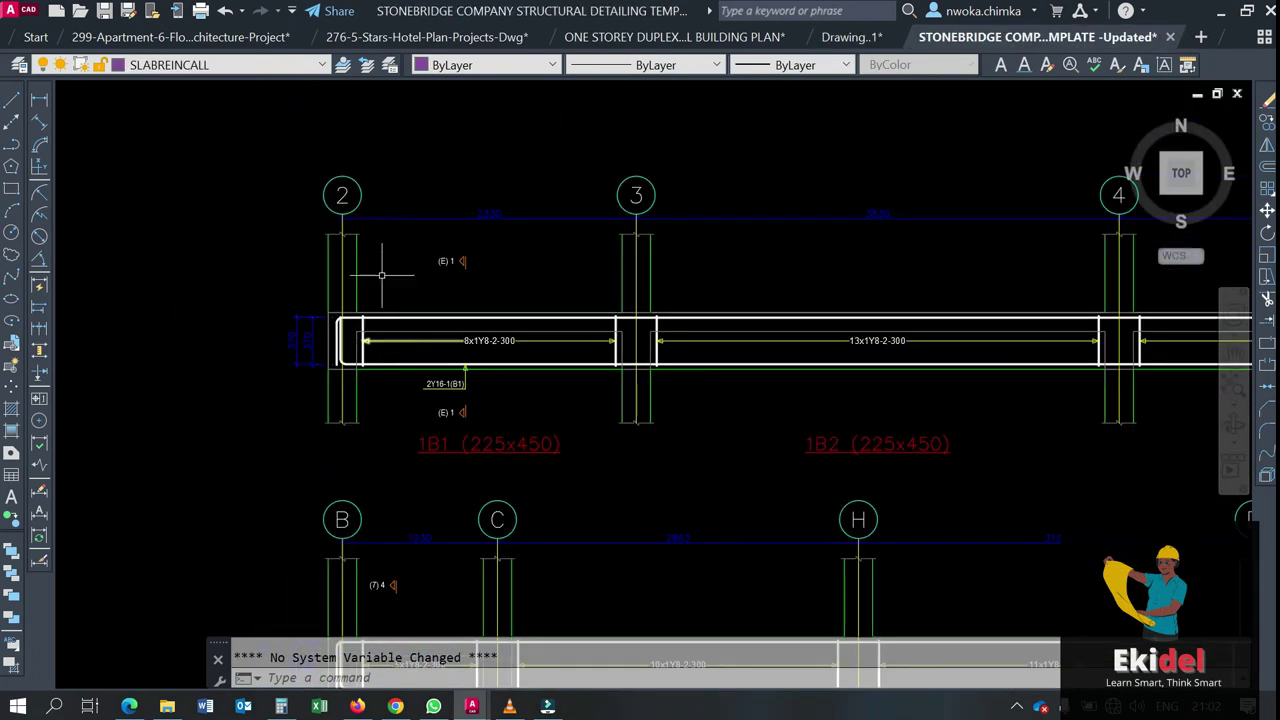
scroll(490, 314, "up", 4)
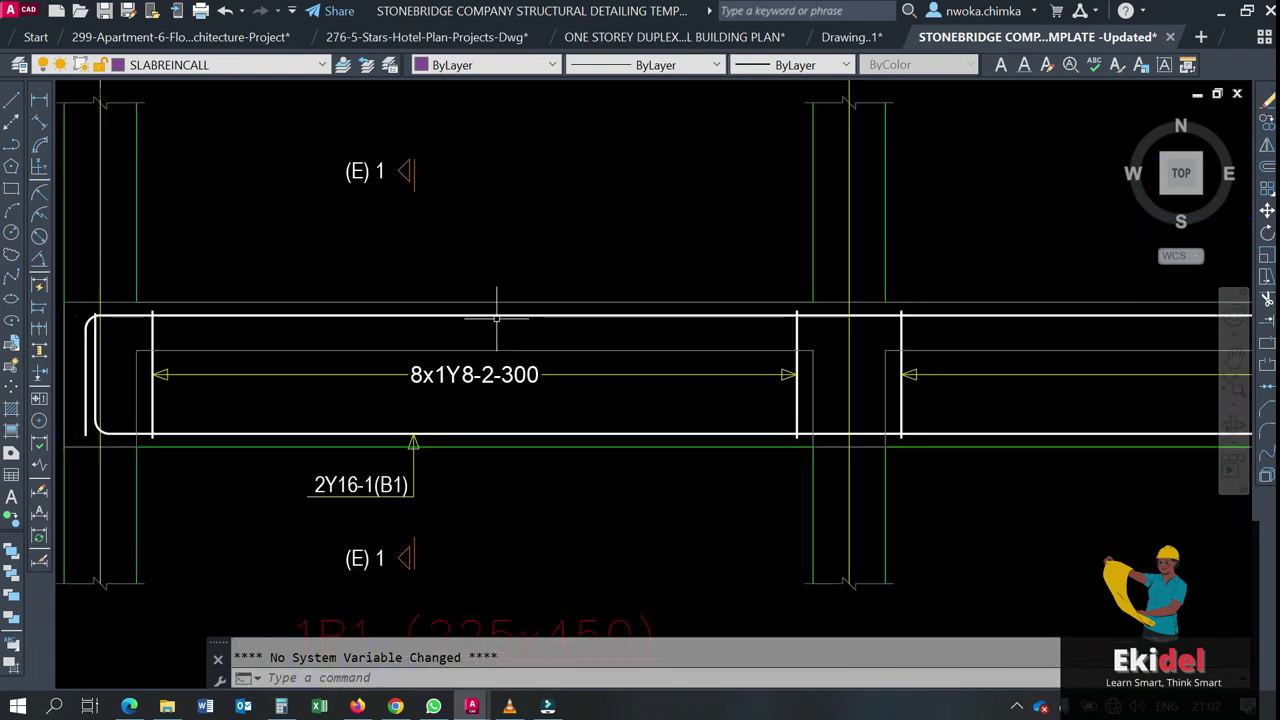
scroll(488, 314, "down", 5)
middle_click_drag(786, 423, 586, 366)
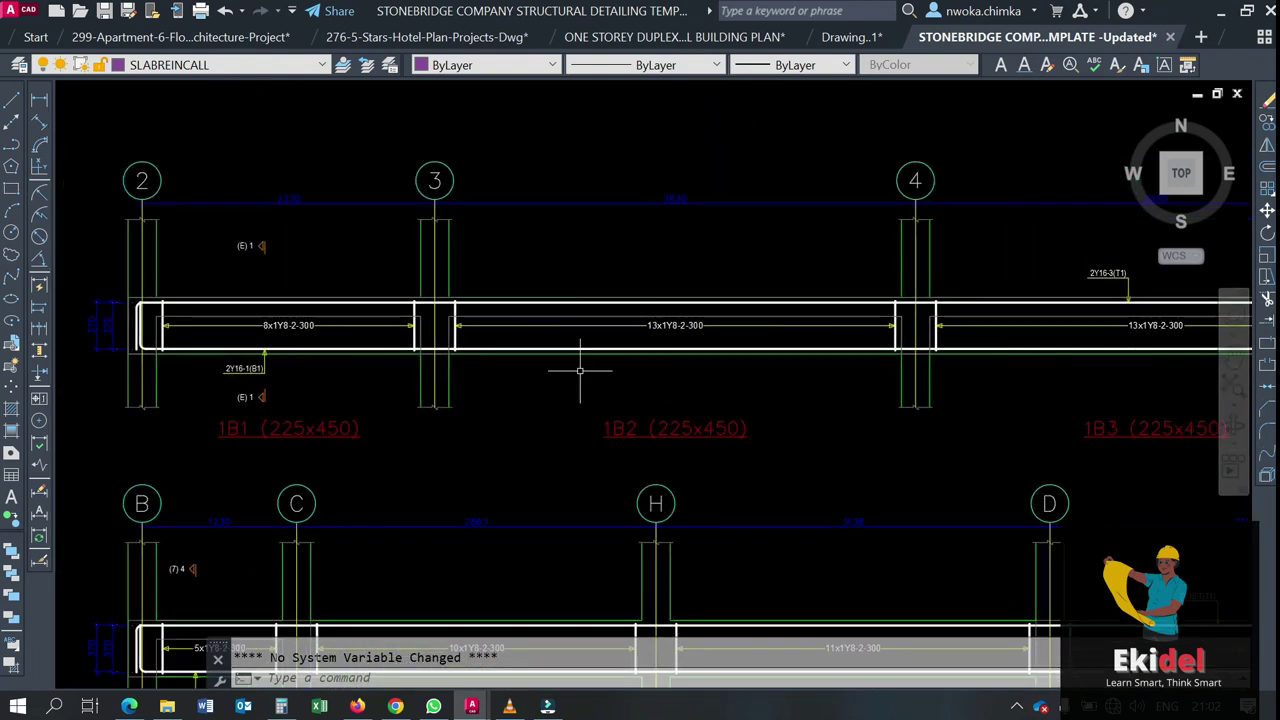